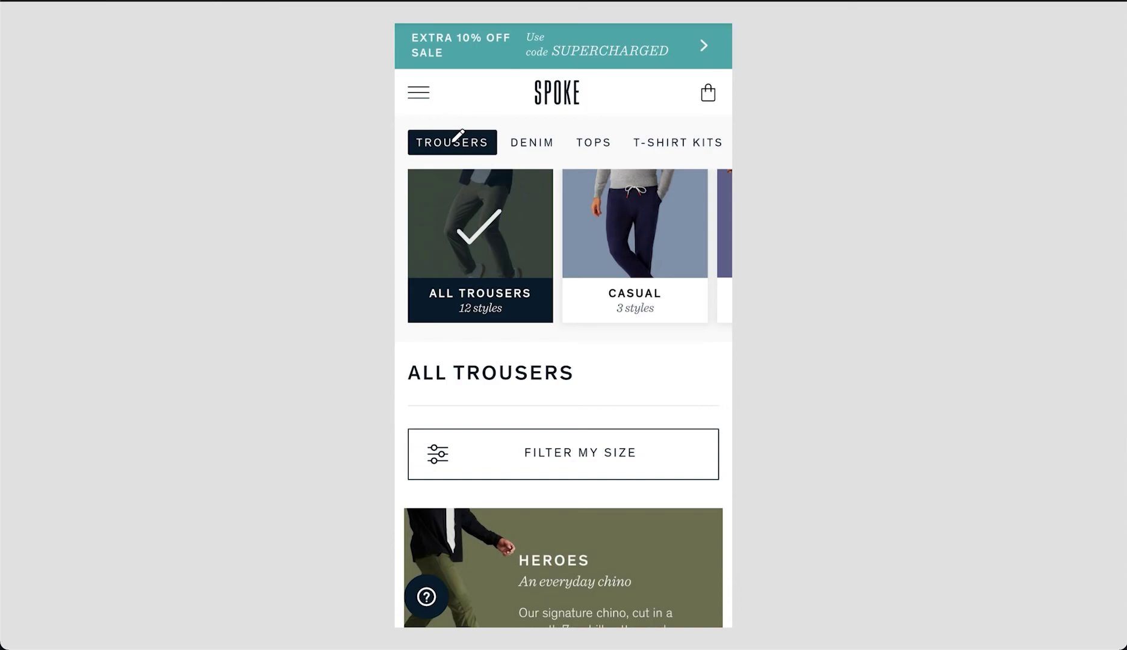
Mark in green the menu, bag and filter icons, the Trousers tab, the All Trousers card and the cut-off third card.
{"action": "left_click", "coordinate": [440, 93]}
{"action": "left_click", "coordinate": [691, 95]}
{"action": "left_click", "coordinate": [460, 451]}
{"action": "left_click", "coordinate": [403, 142]}
{"action": "left_click", "coordinate": [494, 134]}
{"action": "mouse_move", "coordinate": [423, 162]}
{"action": "left_mouse_down"}
{"action": "mouse_move", "coordinate": [399, 203]}
{"action": "mouse_move", "coordinate": [421, 251]}
{"action": "mouse_move", "coordinate": [417, 326]}
{"action": "mouse_move", "coordinate": [454, 325]}
{"action": "left_mouse_up"}
{"action": "mouse_move", "coordinate": [721, 168]}
{"action": "left_mouse_down"}
{"action": "mouse_move", "coordinate": [743, 161]}
{"action": "mouse_move", "coordinate": [709, 162]}
{"action": "mouse_move", "coordinate": [730, 179]}
{"action": "left_mouse_up"}
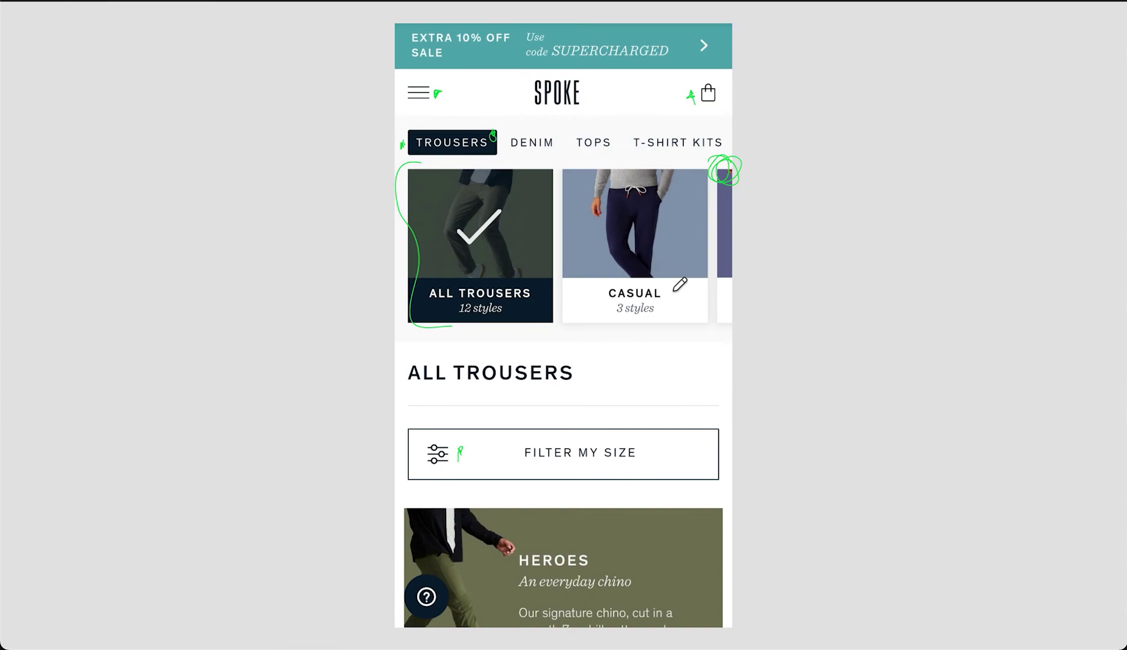
Draw a green box around the Casual card's label and mark the Heroes title, subtitle and description with small green strokes.
{"action": "mouse_move", "coordinate": [601, 284]}
{"action": "left_mouse_down"}
{"action": "mouse_move", "coordinate": [601, 327]}
{"action": "mouse_move", "coordinate": [674, 321]}
{"action": "mouse_move", "coordinate": [650, 281]}
{"action": "mouse_move", "coordinate": [600, 287]}
{"action": "left_mouse_up"}
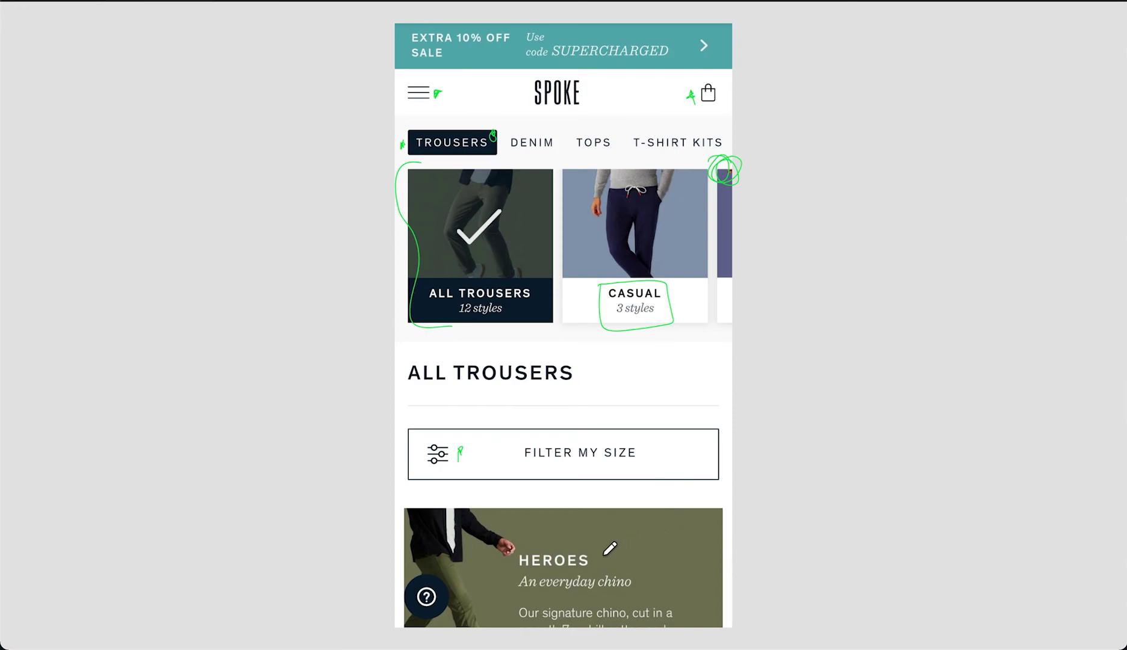
{"action": "left_click_drag", "start_coordinate": [598, 561], "coordinate": [638, 578]}
{"action": "left_click_drag", "start_coordinate": [681, 616], "coordinate": [685, 606]}
{"action": "left_click_drag", "start_coordinate": [544, 563], "coordinate": [570, 561]}
Set the pencil stroke colour to red D31E1E.
{"action": "key", "text": "ctrl+backslash"}
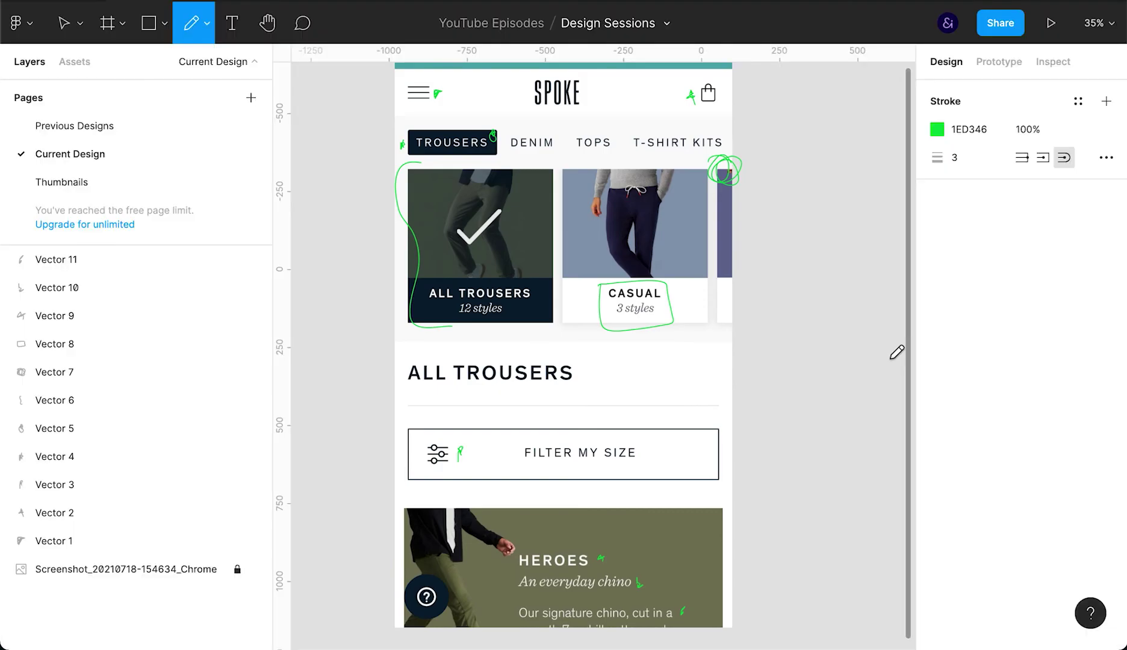
{"action": "left_click", "coordinate": [938, 131]}
{"action": "mouse_move", "coordinate": [827, 384]}
{"action": "left_mouse_down"}
{"action": "mouse_move", "coordinate": [872, 385]}
{"action": "mouse_move", "coordinate": [746, 381]}
{"action": "left_mouse_up"}
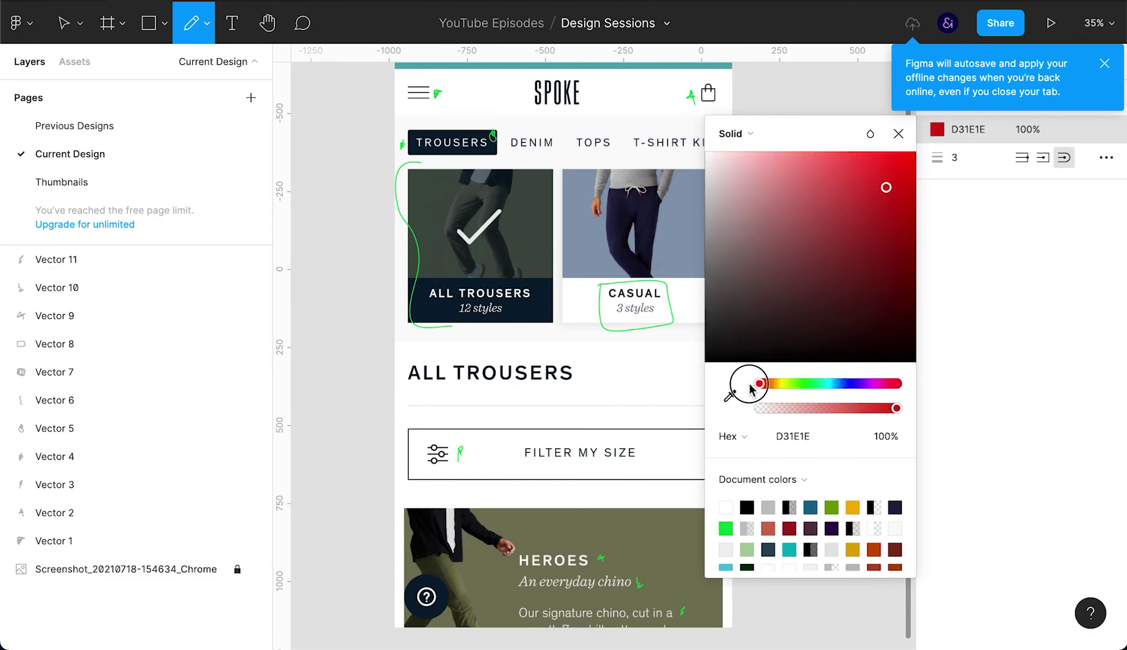
{"action": "left_click", "coordinate": [940, 259]}
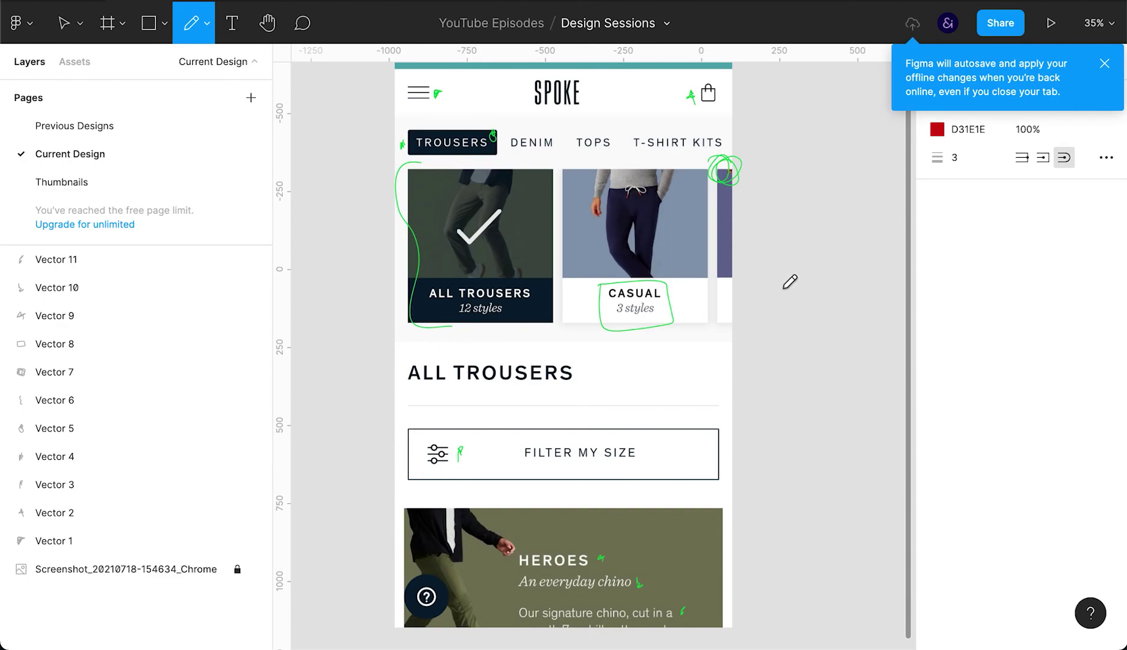
{"action": "key", "text": "ctrl+backslash"}
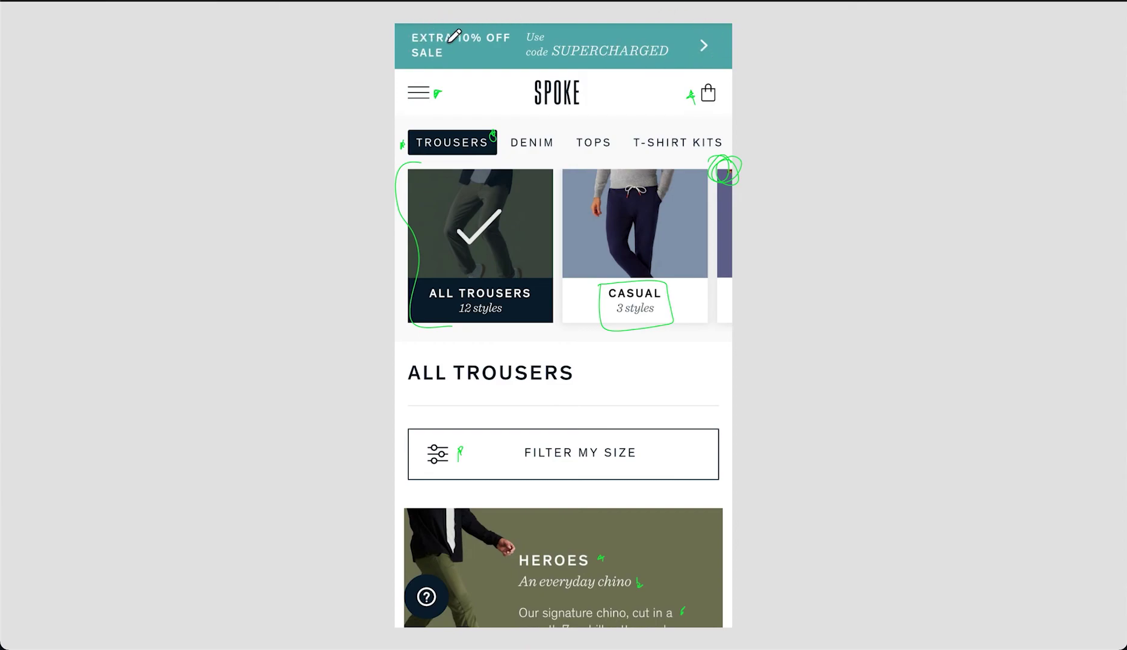
Mark the sale banner text in red and sketch two text lines and an arrow in the empty canvas beside the screenshot.
{"action": "left_click", "coordinate": [406, 44]}
{"action": "mouse_move", "coordinate": [831, 41]}
{"action": "left_mouse_down"}
{"action": "mouse_move", "coordinate": [915, 46]}
{"action": "mouse_move", "coordinate": [843, 43]}
{"action": "mouse_move", "coordinate": [905, 42]}
{"action": "mouse_move", "coordinate": [882, 41]}
{"action": "left_mouse_up"}
{"action": "mouse_move", "coordinate": [830, 77]}
{"action": "left_mouse_down"}
{"action": "mouse_move", "coordinate": [940, 80]}
{"action": "mouse_move", "coordinate": [816, 77]}
{"action": "mouse_move", "coordinate": [903, 79]}
{"action": "left_mouse_up"}
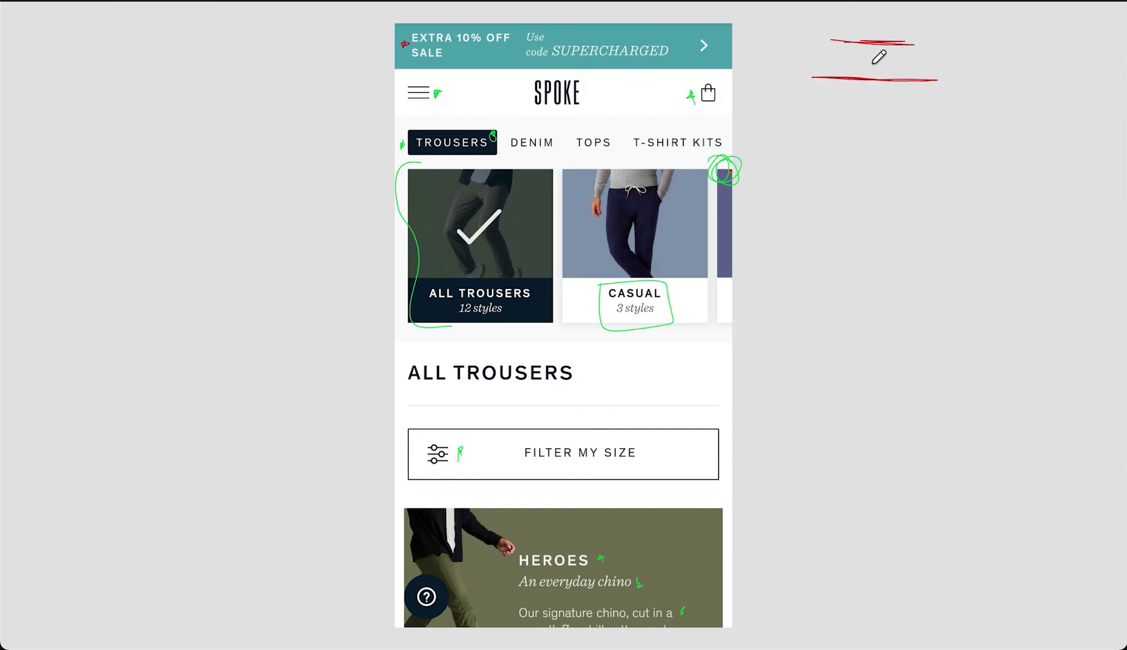
{"action": "left_click_drag", "start_coordinate": [965, 44], "coordinate": [964, 65]}
Draw a wide rectangle about 789 × 126 below the red banner sketch.
{"action": "left_click_drag", "start_coordinate": [792, 137], "coordinate": [1039, 156]}
{"action": "left_click_drag", "start_coordinate": [958, 171], "coordinate": [957, 181]}
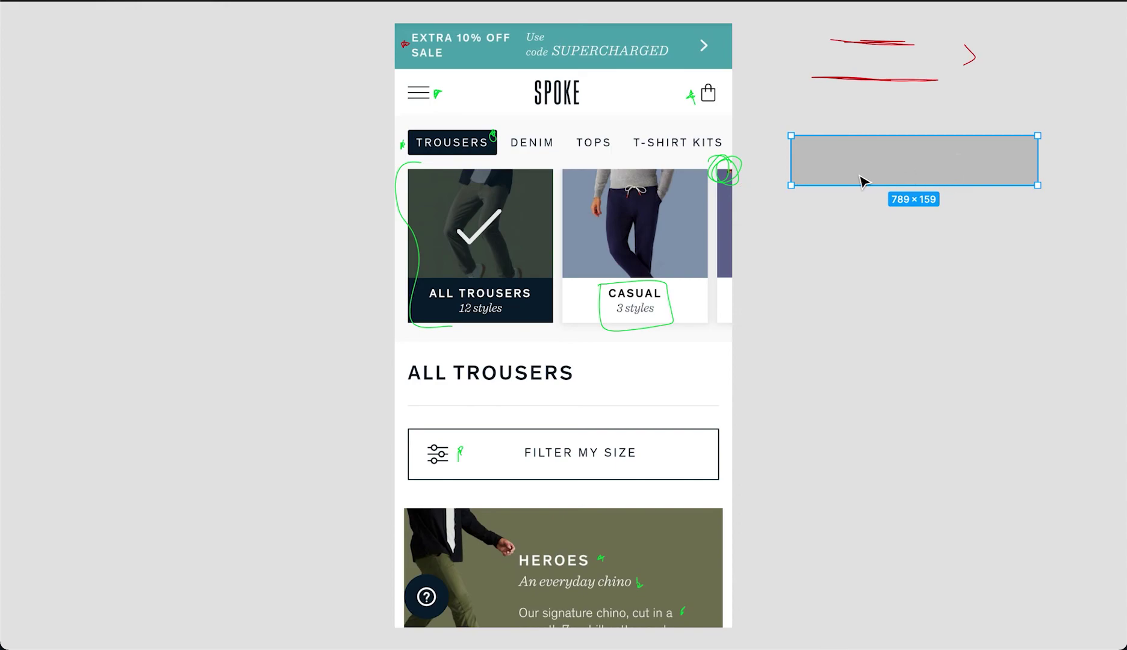
{"action": "left_click_drag", "start_coordinate": [862, 181], "coordinate": [863, 174]}
Add the text "EXTRA 10% OFF SALE" below the grey rectangle and scale it up to about 405 wide.
{"action": "key", "text": "t"}
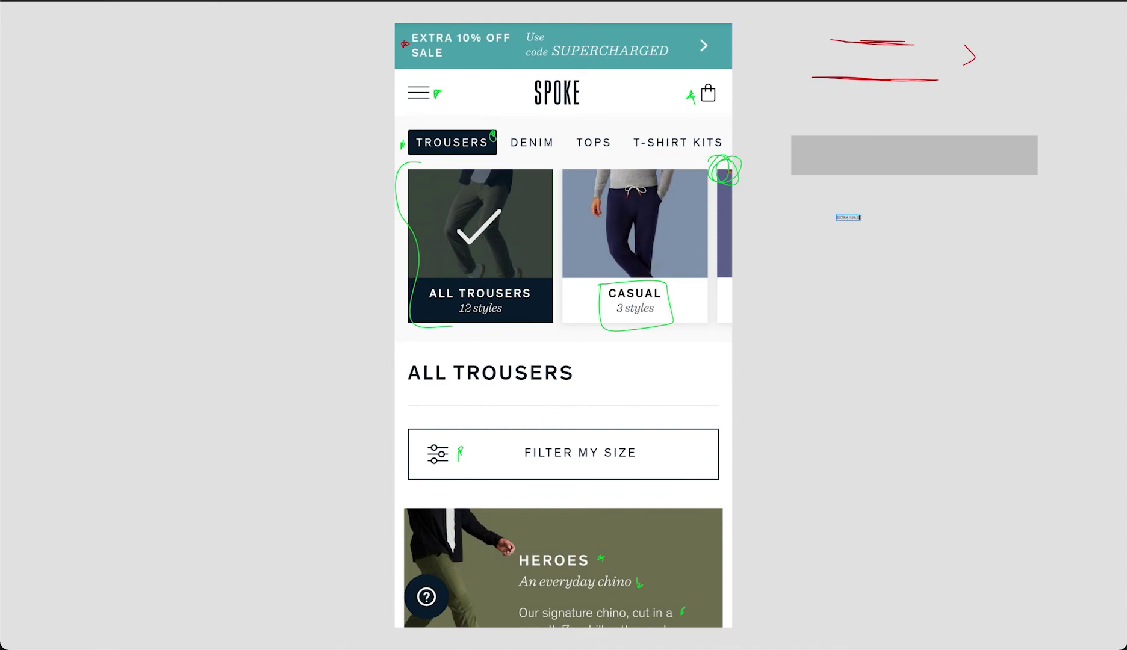
{"action": "key", "text": "Escape"}
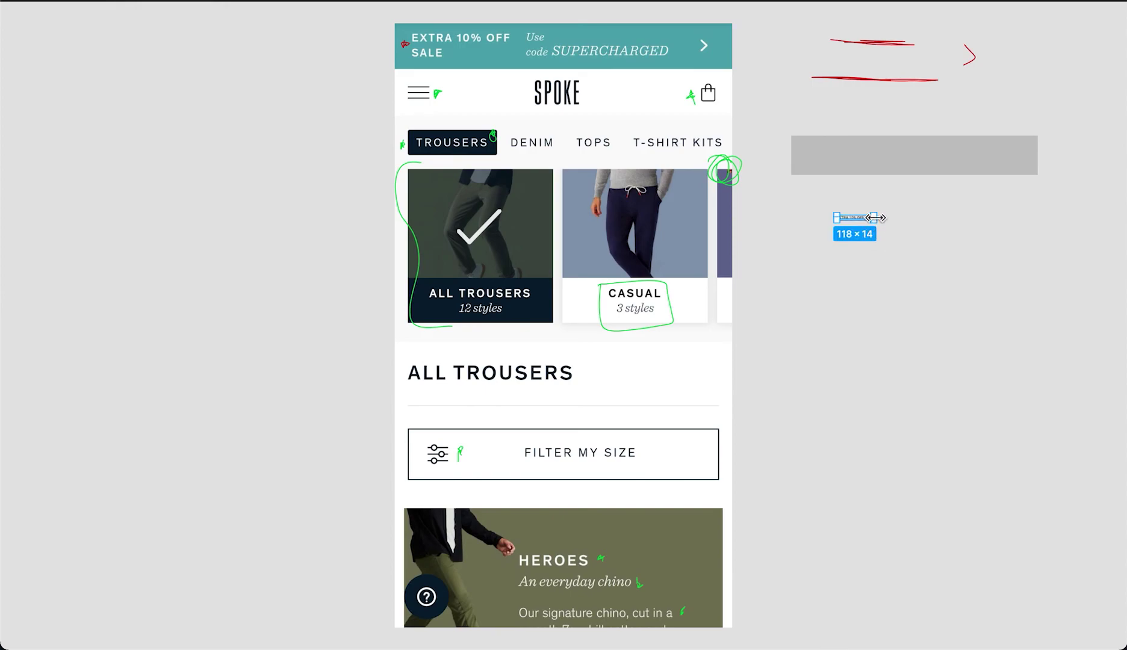
{"action": "mouse_move", "coordinate": [876, 215]}
{"action": "left_mouse_down"}
{"action": "mouse_move", "coordinate": [881, 198]}
{"action": "mouse_move", "coordinate": [888, 212]}
{"action": "left_mouse_up"}
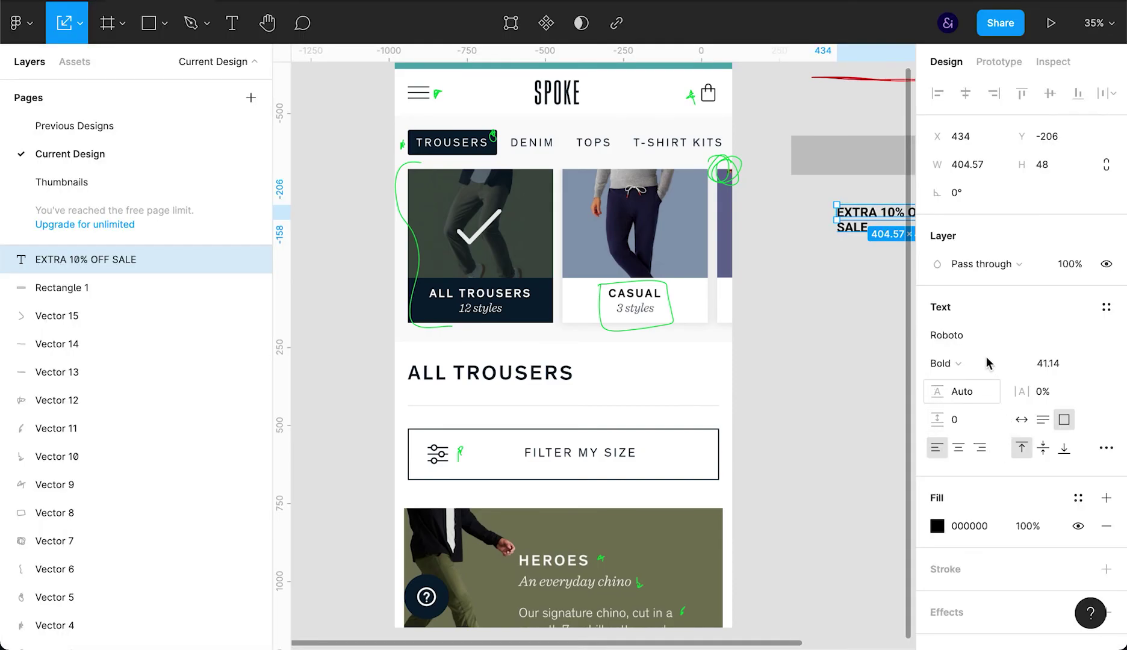
Change the sale text's font weight to Medium.
{"action": "left_click", "coordinate": [969, 361]}
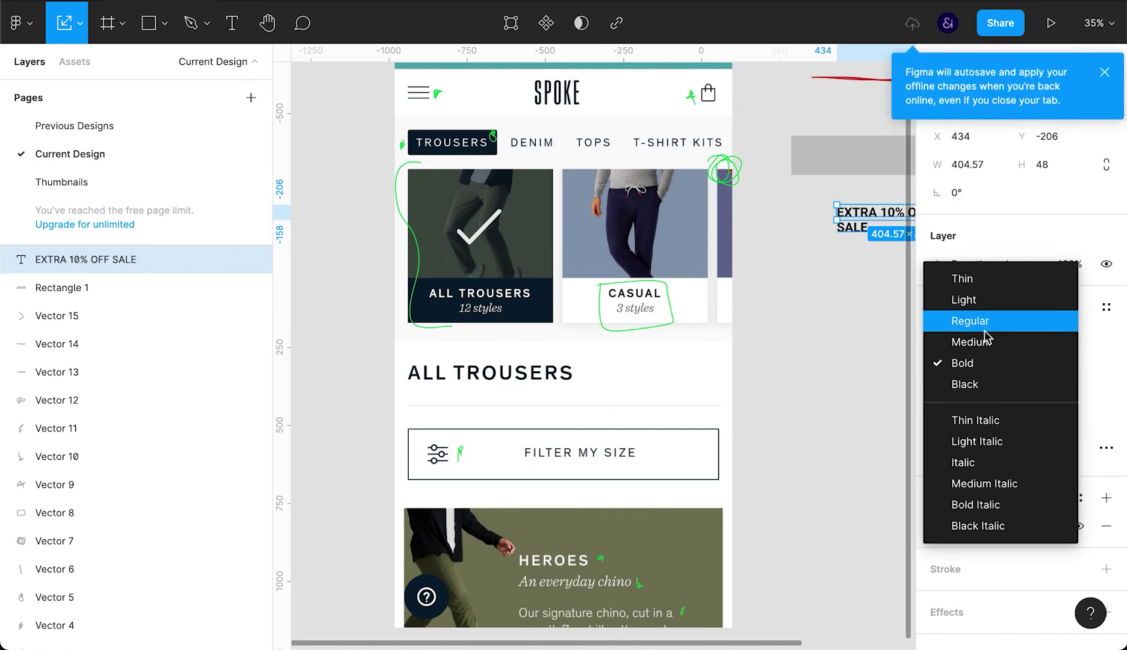
{"action": "left_click", "coordinate": [986, 342]}
{"action": "left_click", "coordinate": [868, 331]}
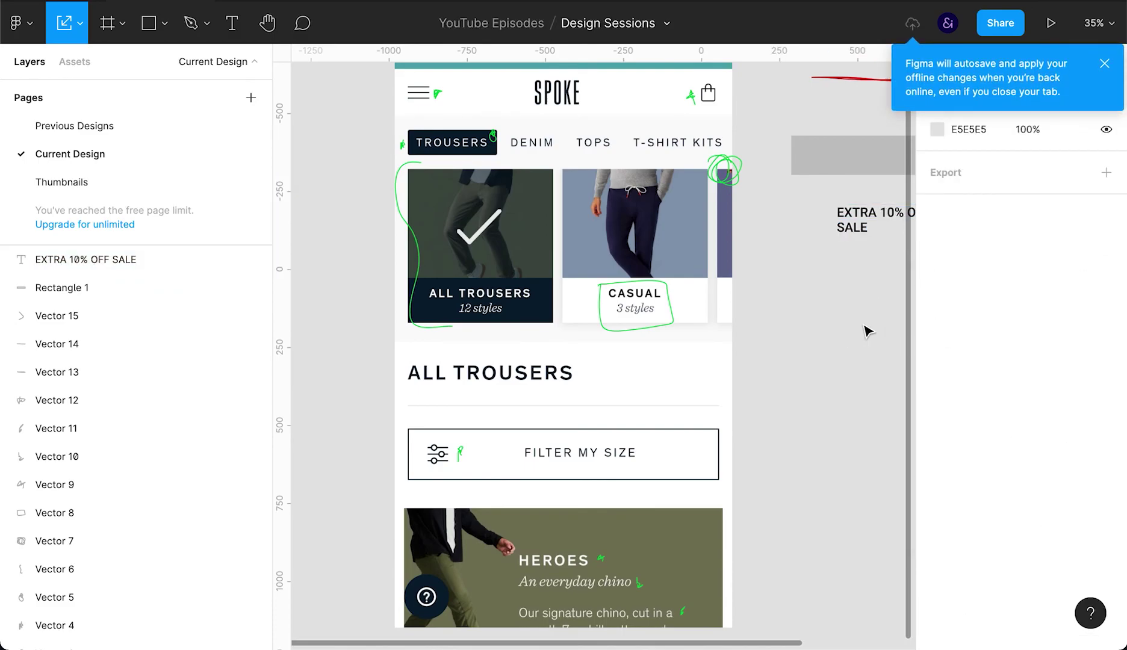
{"action": "key", "text": "ctrl+backslash"}
Scale the sale text to 443 wide, then widen its box to about 550 so it fits on one line over the rectangle.
{"action": "left_click", "coordinate": [884, 215]}
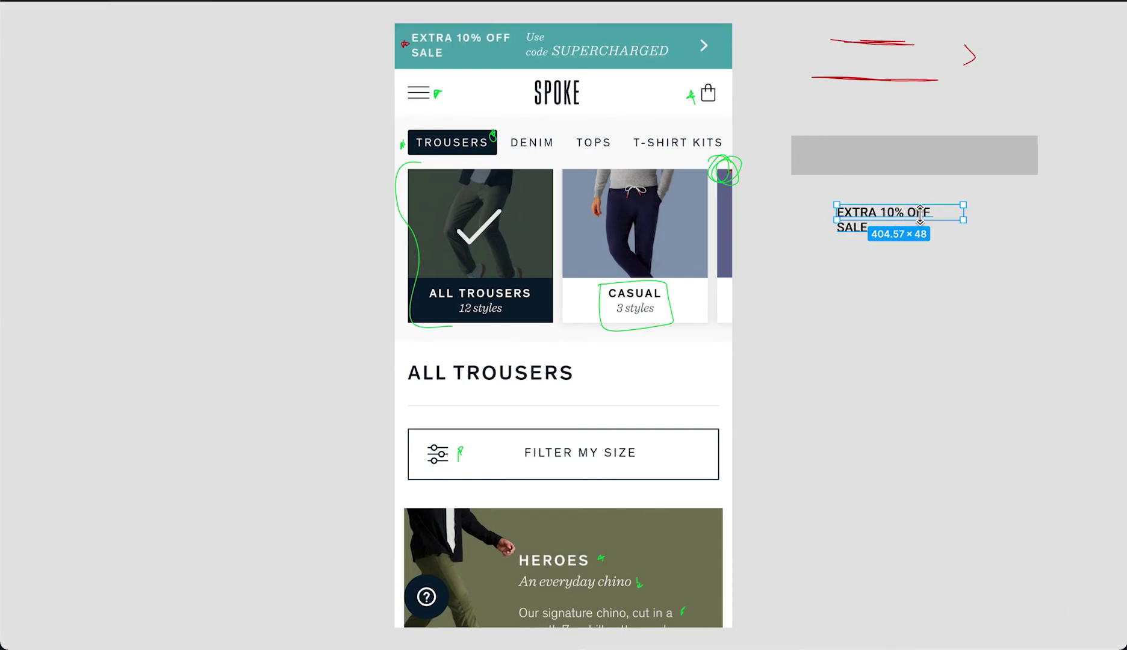
{"action": "mouse_move", "coordinate": [965, 211]}
{"action": "left_mouse_down"}
{"action": "mouse_move", "coordinate": [1006, 201]}
{"action": "mouse_move", "coordinate": [974, 211]}
{"action": "left_mouse_up"}
{"action": "key", "text": "ctrl+backslash"}
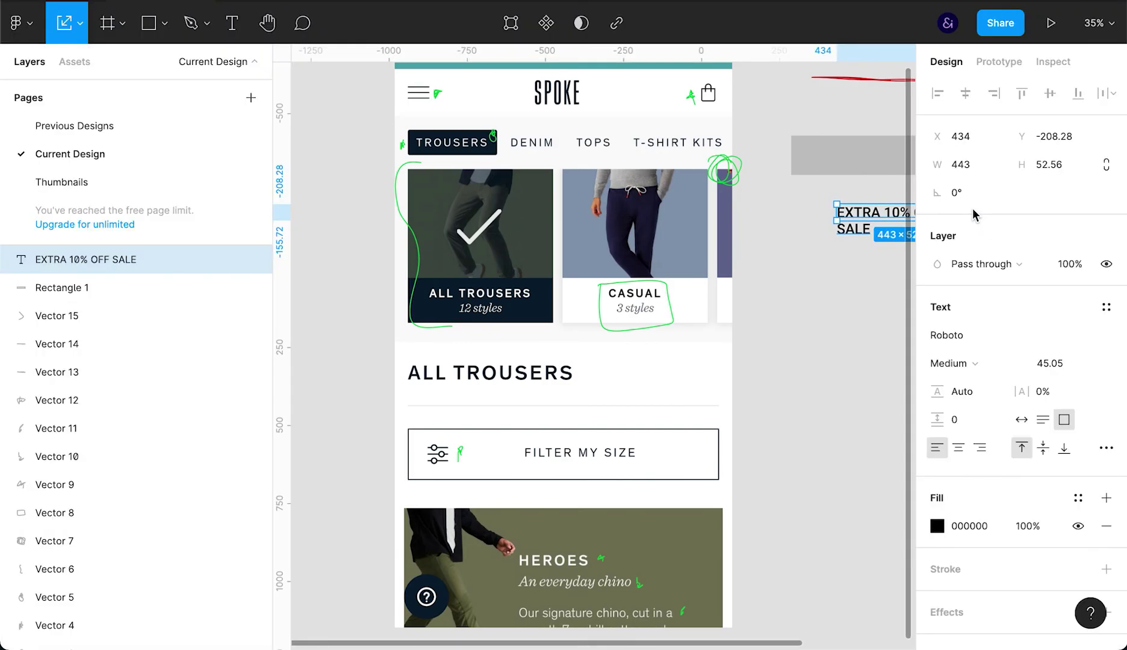
{"action": "key", "text": "ctrl+backslash"}
{"action": "left_click_drag", "start_coordinate": [975, 212], "coordinate": [1014, 212]}
{"action": "mouse_move", "coordinate": [926, 201]}
{"action": "left_mouse_down"}
{"action": "mouse_move", "coordinate": [926, 144]}
{"action": "mouse_move", "coordinate": [924, 196]}
{"action": "left_mouse_up"}
Duplicate the sale text and change the lower line to "Use code SUPERCHARGED".
{"action": "key", "text": "ctrl+d"}
{"action": "double_click", "coordinate": [924, 196]}
{"action": "type", "text": "US"}
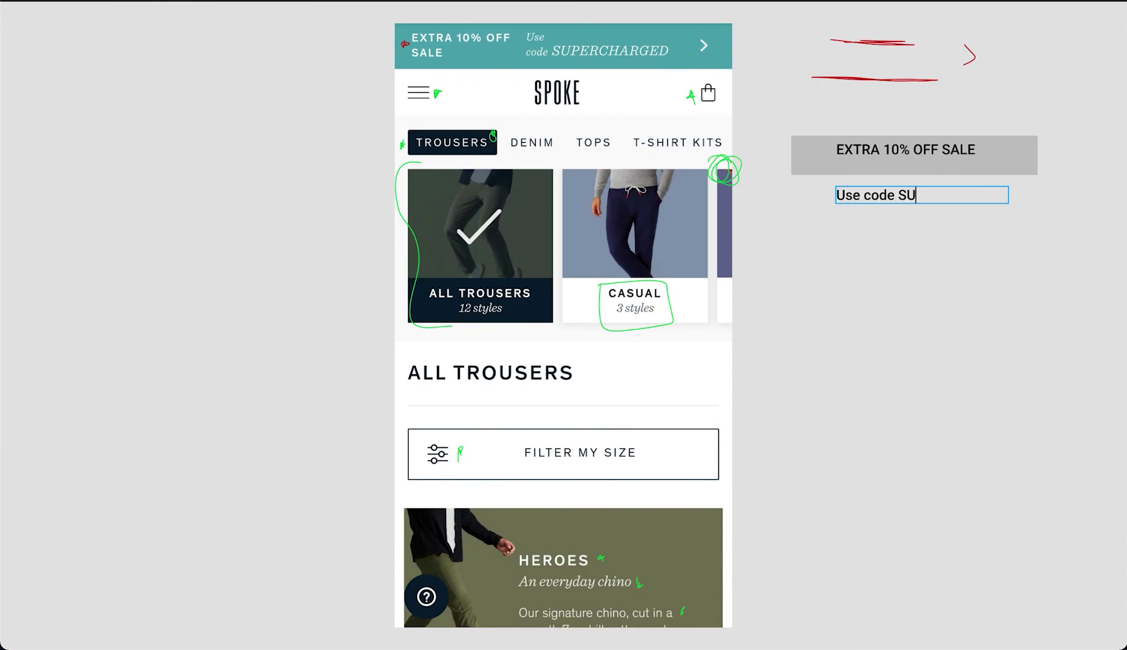
{"action": "type", "text": "GED"}
{"action": "key", "text": "Escape"}
Fill the grey rectangle with the teal sampled from the screenshot's sale banner.
{"action": "left_click", "coordinate": [1027, 160]}
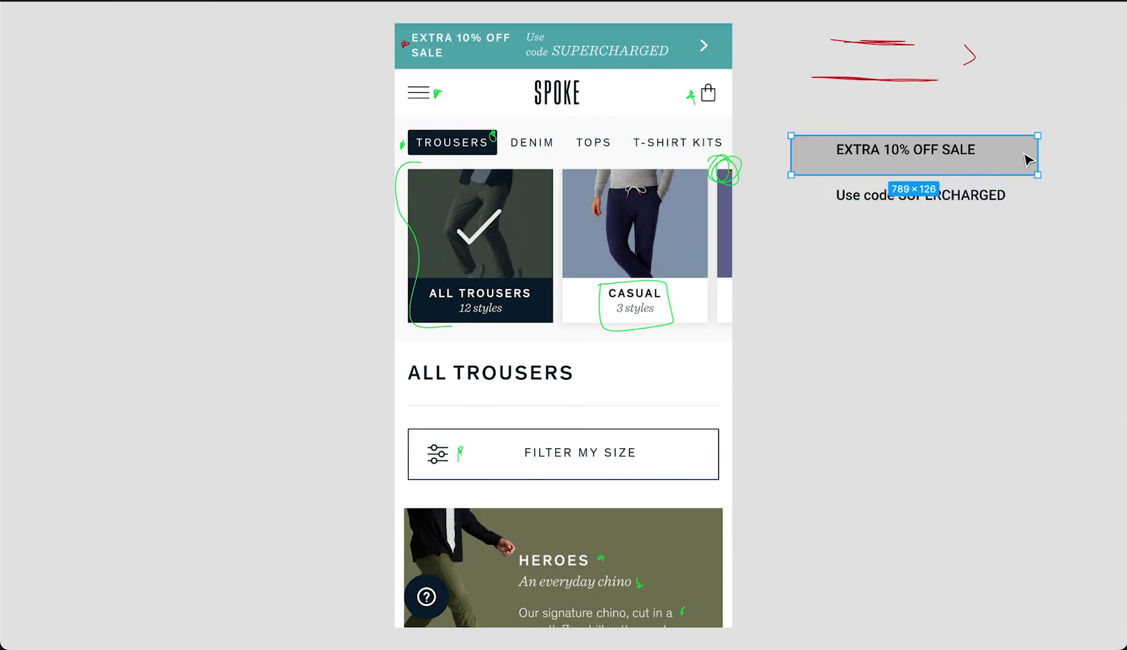
{"action": "key", "text": "ctrl+backslash"}
{"action": "scroll", "coordinate": [691, 181], "scroll_direction": "up", "scroll_amount": 3}
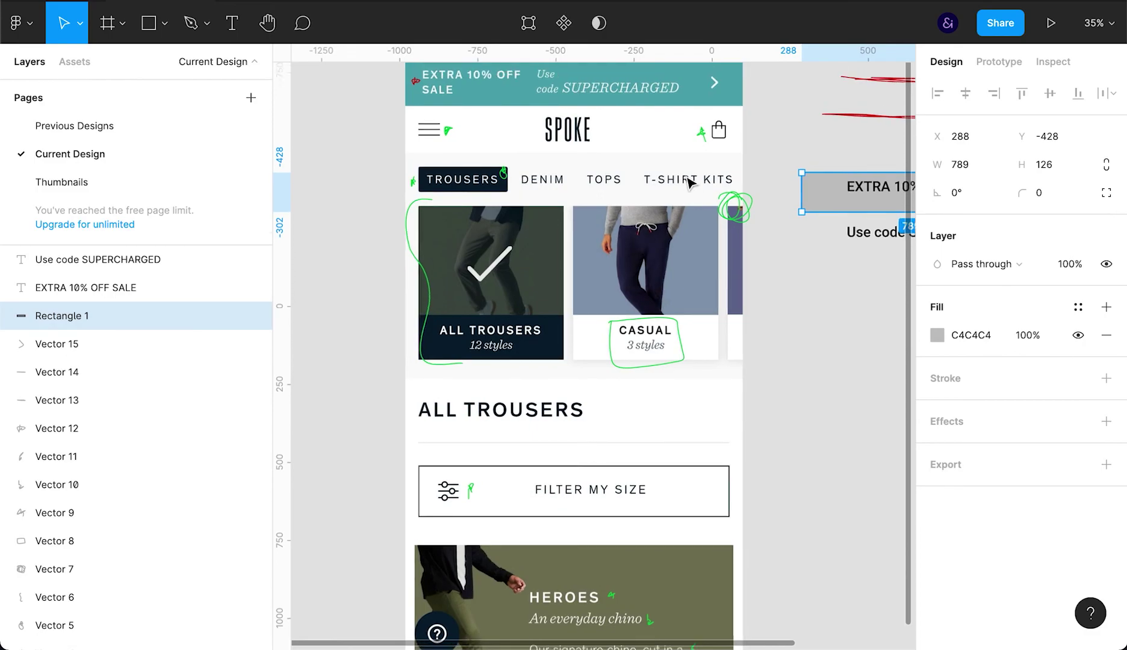
{"action": "key", "text": "i"}
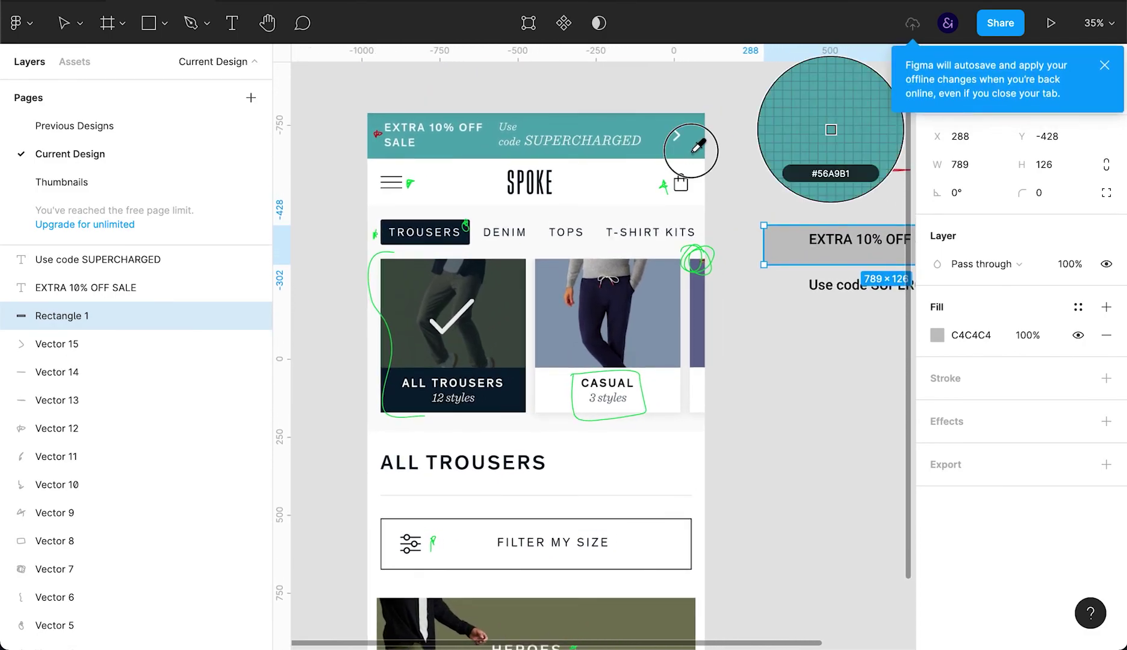
{"action": "left_click", "coordinate": [692, 155]}
{"action": "key", "text": "ctrl+backslash"}
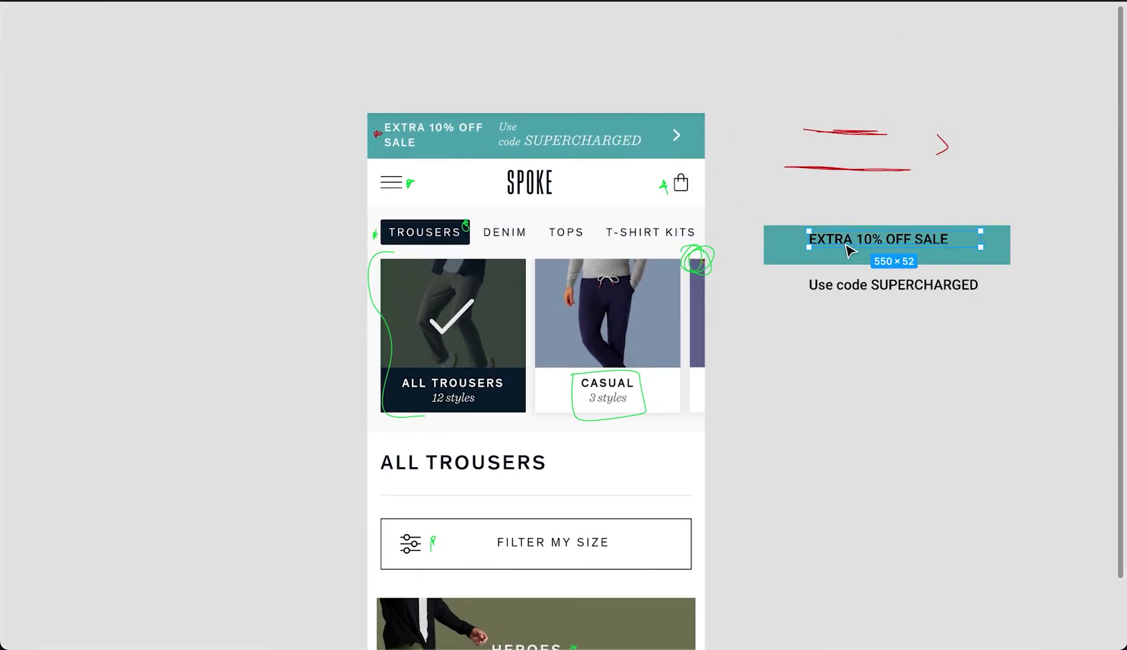
Set the fill of both banner text lines to white (fff).
{"action": "left_click", "coordinate": [859, 284]}
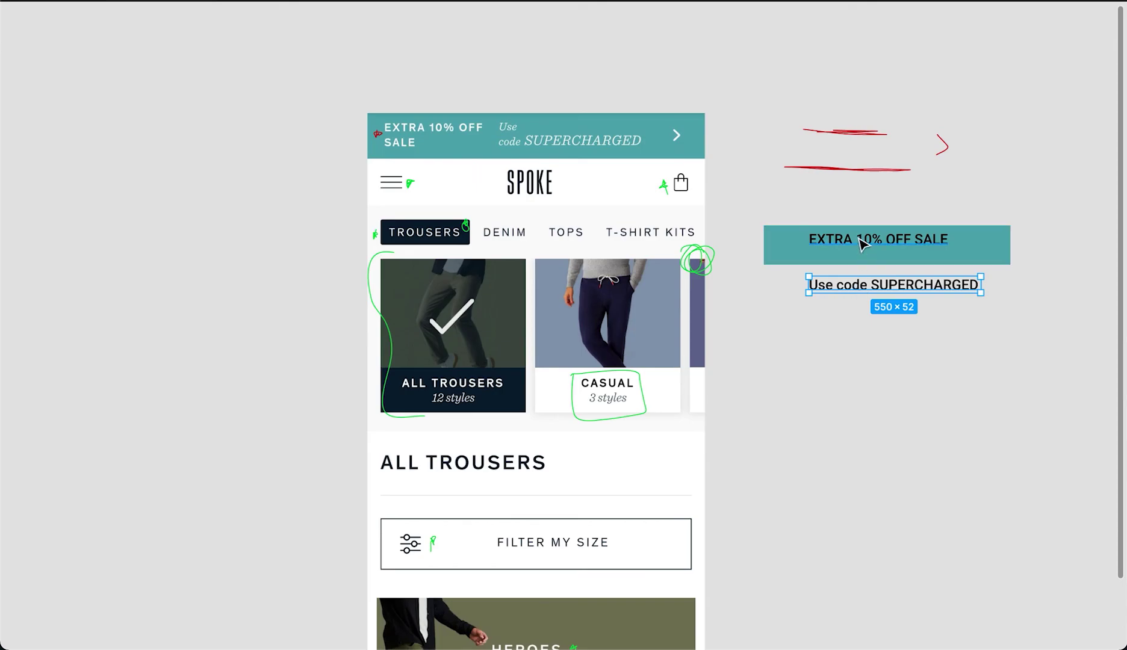
{"action": "left_click", "coordinate": [861, 241], "text": "shift"}
{"action": "key", "text": "ctrl+backslash"}
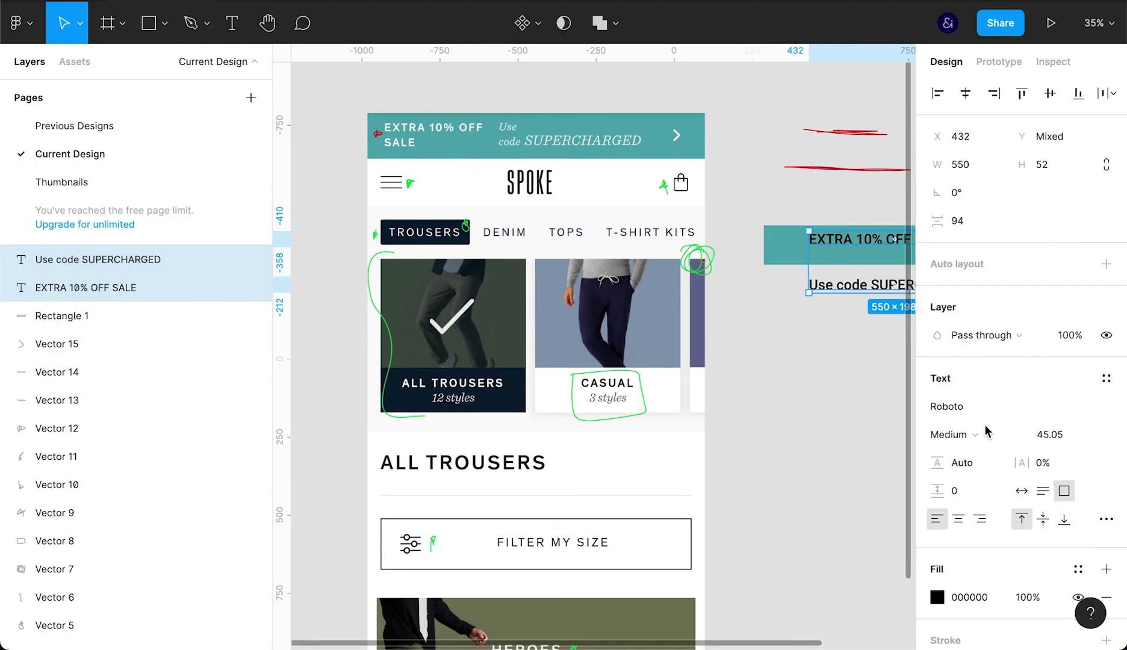
{"action": "left_click", "coordinate": [969, 596]}
{"action": "type", "text": "fff"}
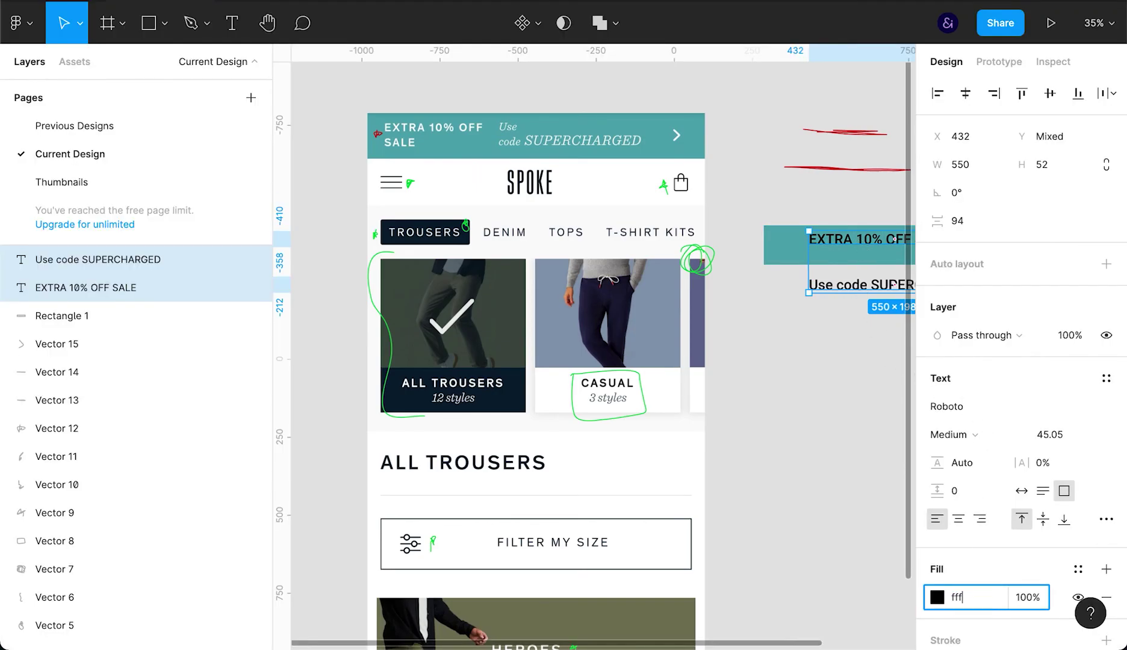
{"action": "key", "text": "Return"}
{"action": "key", "text": "ctrl+backslash"}
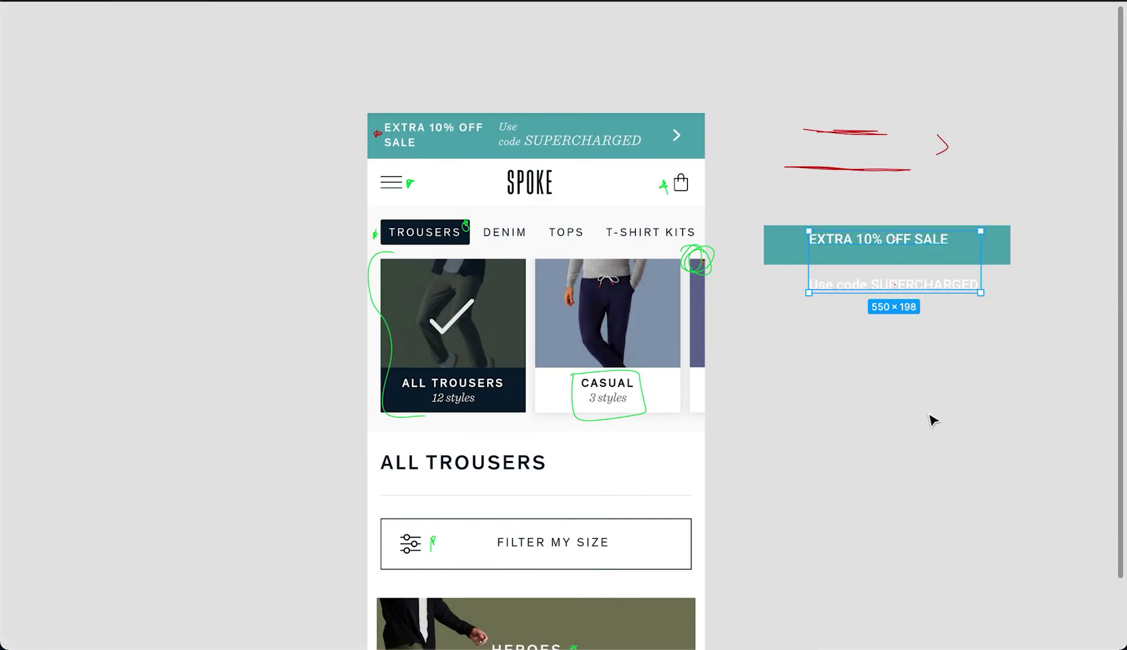
Group the two text lines and set the vertical spacing between them to 0.
{"action": "key", "text": "ctrl+backslash"}
{"action": "key", "text": "ctrl+g"}
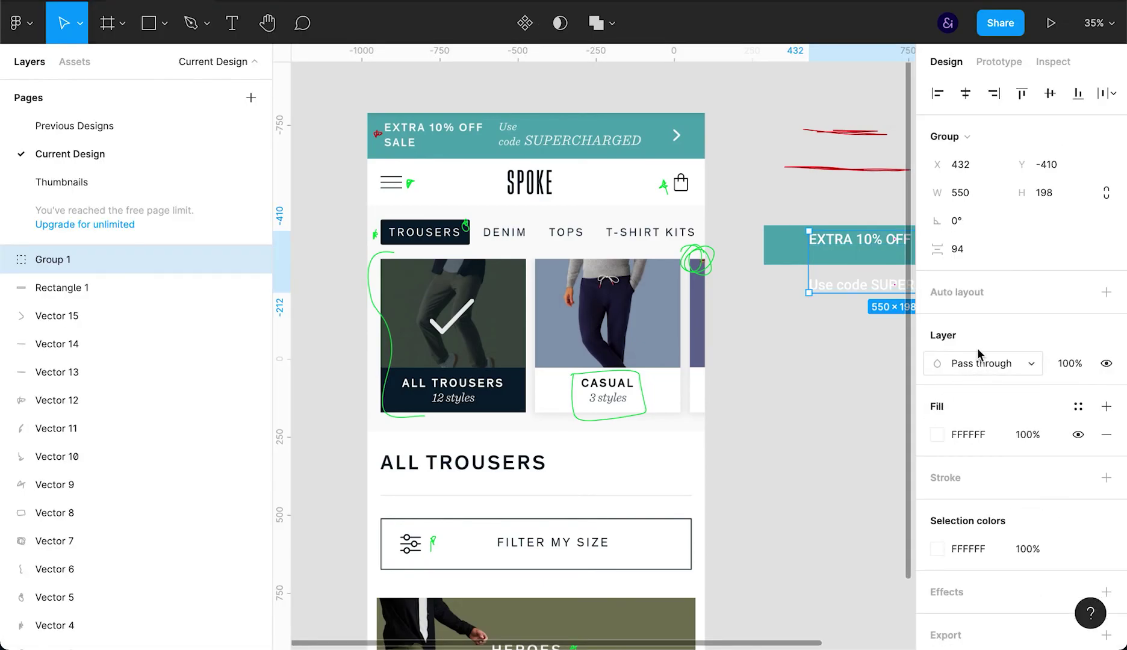
{"action": "left_click", "coordinate": [962, 258]}
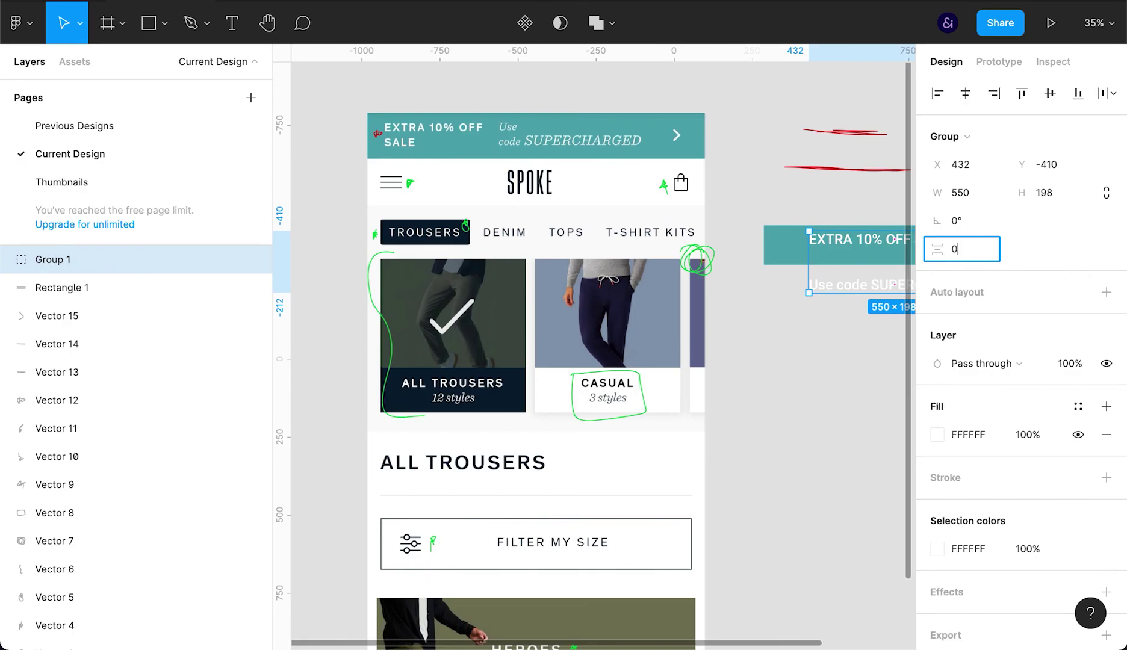
{"action": "type", "text": "0"}
{"action": "key", "text": "Return"}
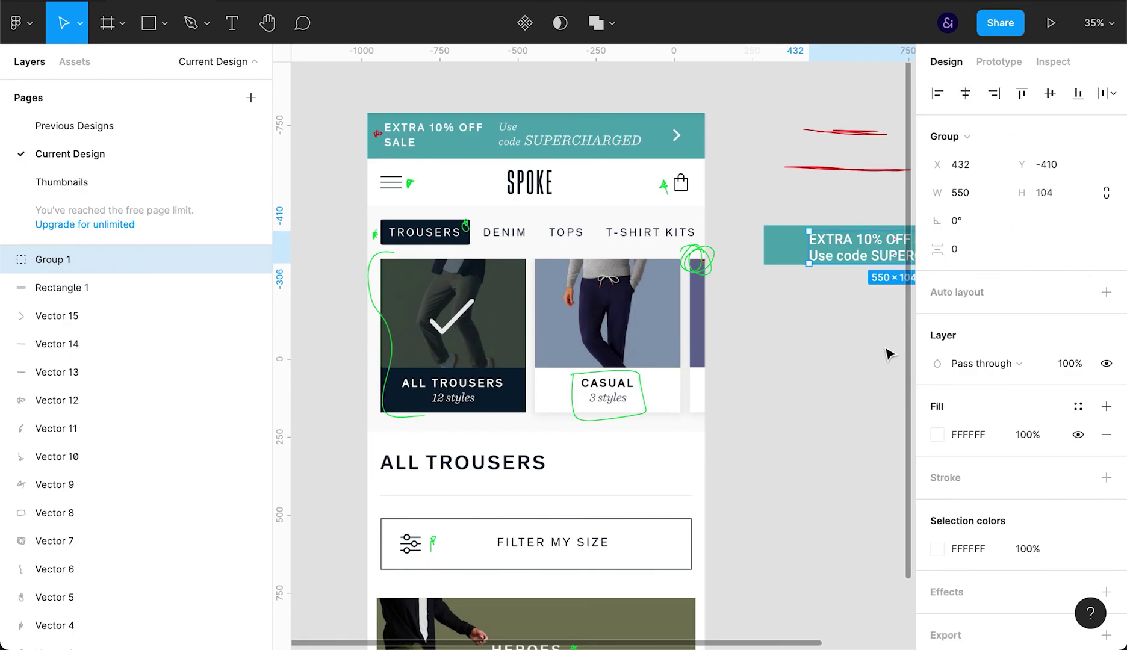
Centre-align the text of both lines inside the group.
{"action": "double_click", "coordinate": [863, 241]}
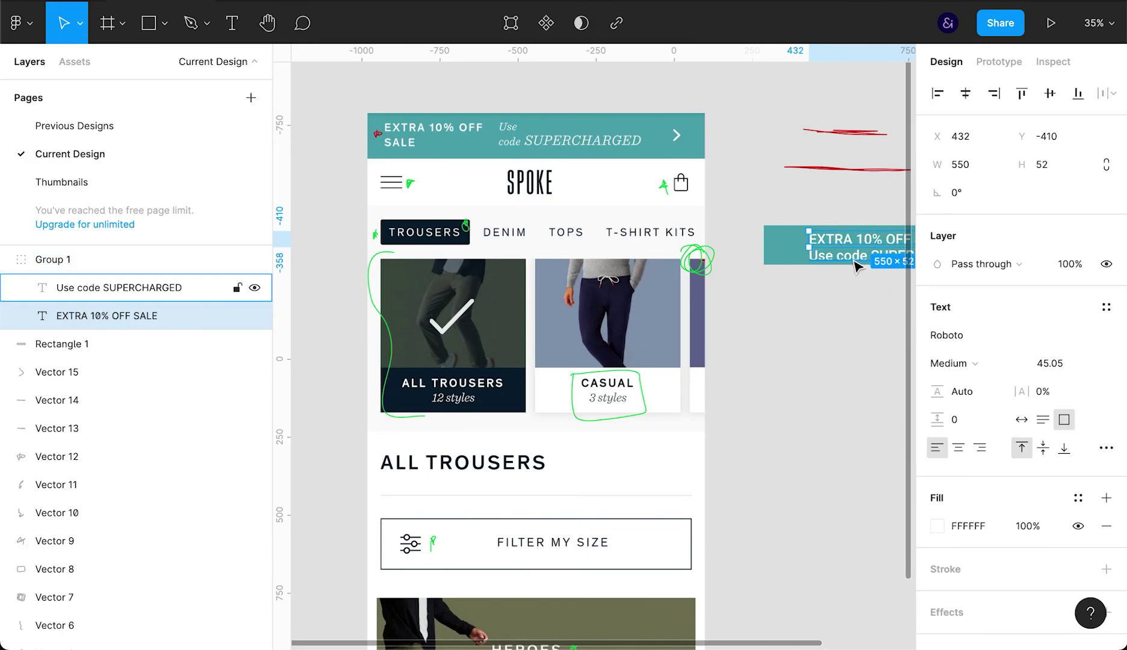
{"action": "left_click", "coordinate": [865, 256], "text": "shift"}
{"action": "left_click", "coordinate": [967, 520]}
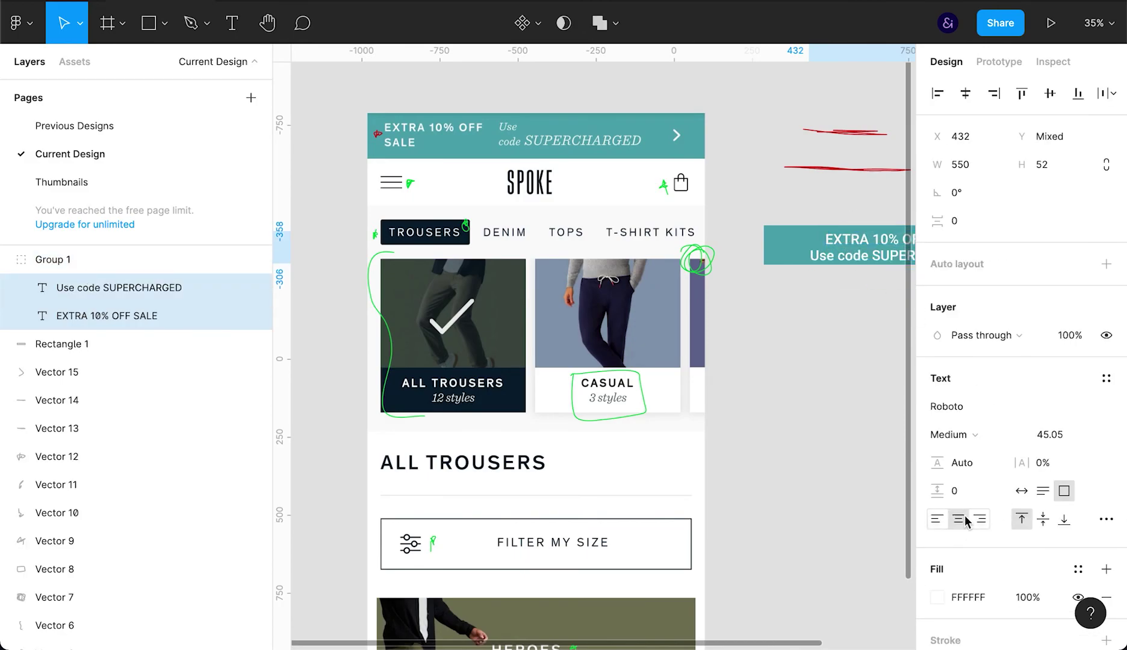
{"action": "left_click", "coordinate": [855, 325]}
Reduce the font size of the "EXTRA 10% OFF SALE" line to 40.05.
{"action": "scroll", "coordinate": [855, 325], "scroll_direction": "right", "scroll_amount": 5}
{"action": "scroll", "coordinate": [855, 325], "scroll_direction": "up", "scroll_amount": 2}
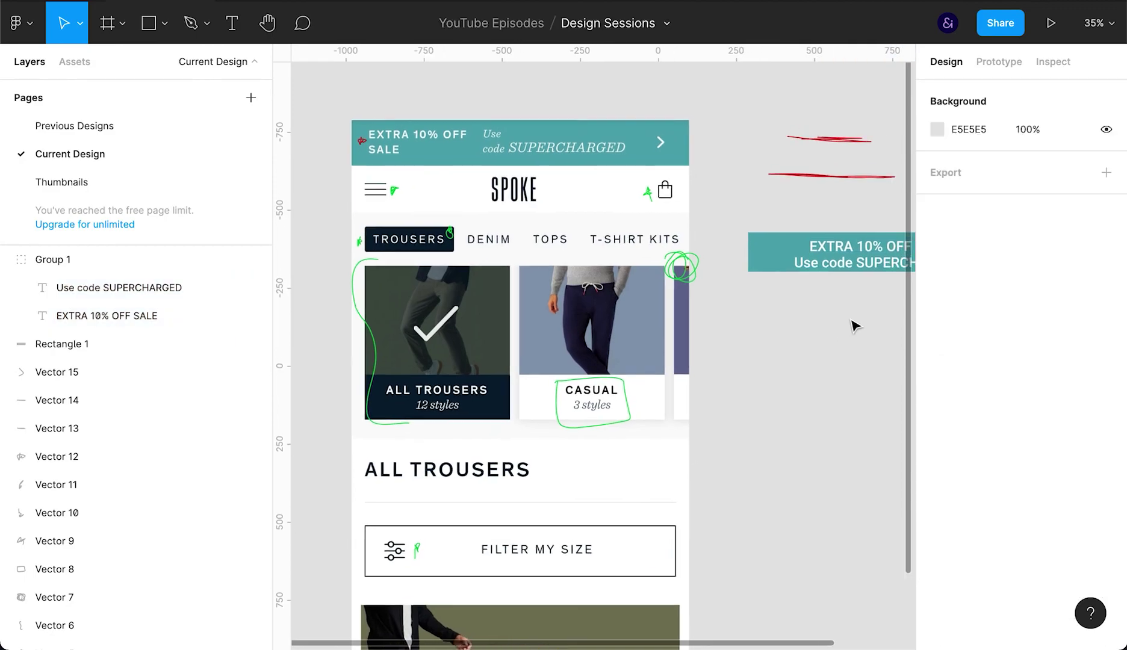
{"action": "key", "text": "ctrl+backslash"}
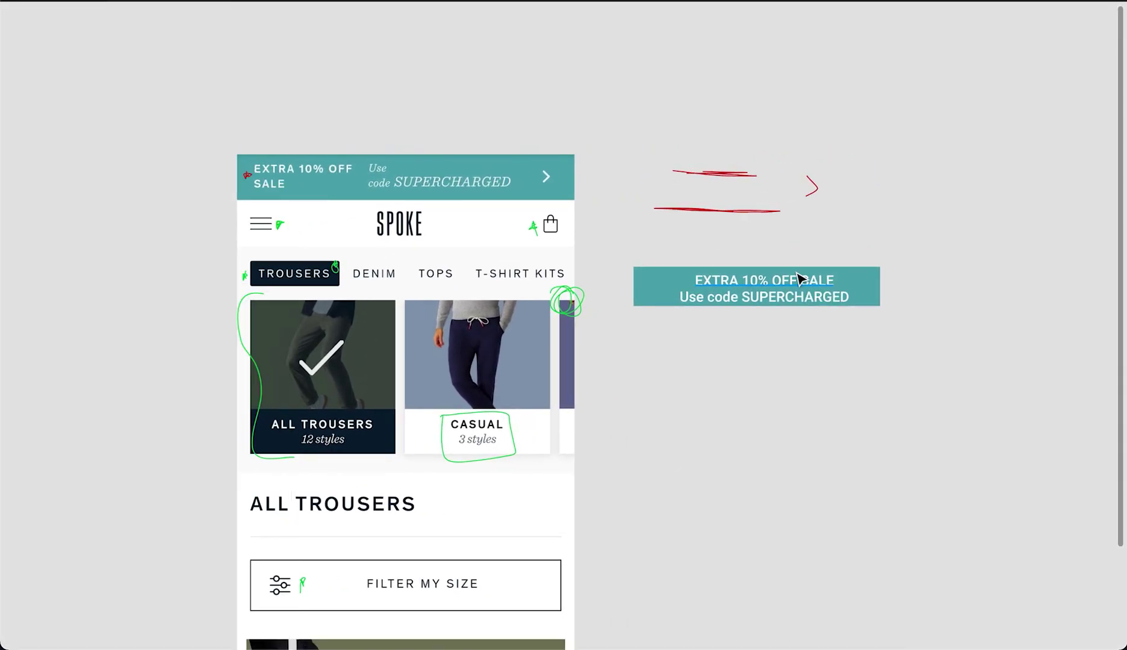
{"action": "double_click", "coordinate": [800, 282]}
{"action": "key", "text": "ctrl+backslash"}
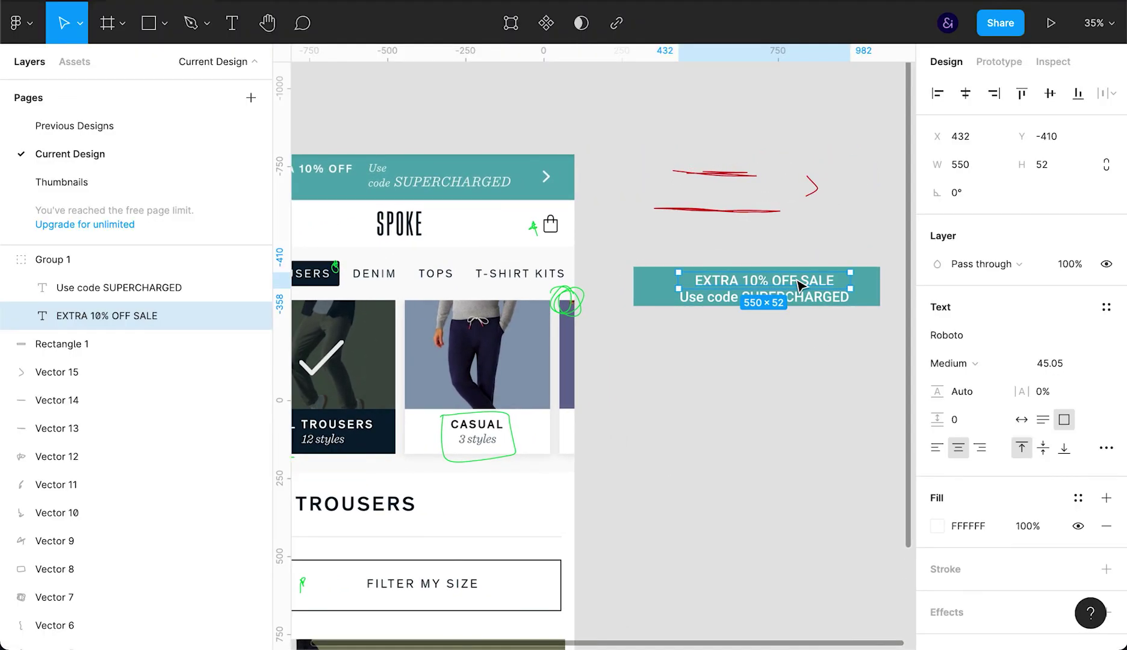
{"action": "scroll", "coordinate": [800, 283], "scroll_direction": "left", "scroll_amount": 2}
{"action": "left_click", "coordinate": [1048, 363]}
{"action": "key", "text": "Down"}
{"action": "key", "text": "Down"}
{"action": "key", "text": "Down"}
{"action": "key", "text": "Down"}
{"action": "key", "text": "Down"}
{"action": "key", "text": "Down"}
{"action": "key", "text": "Up"}
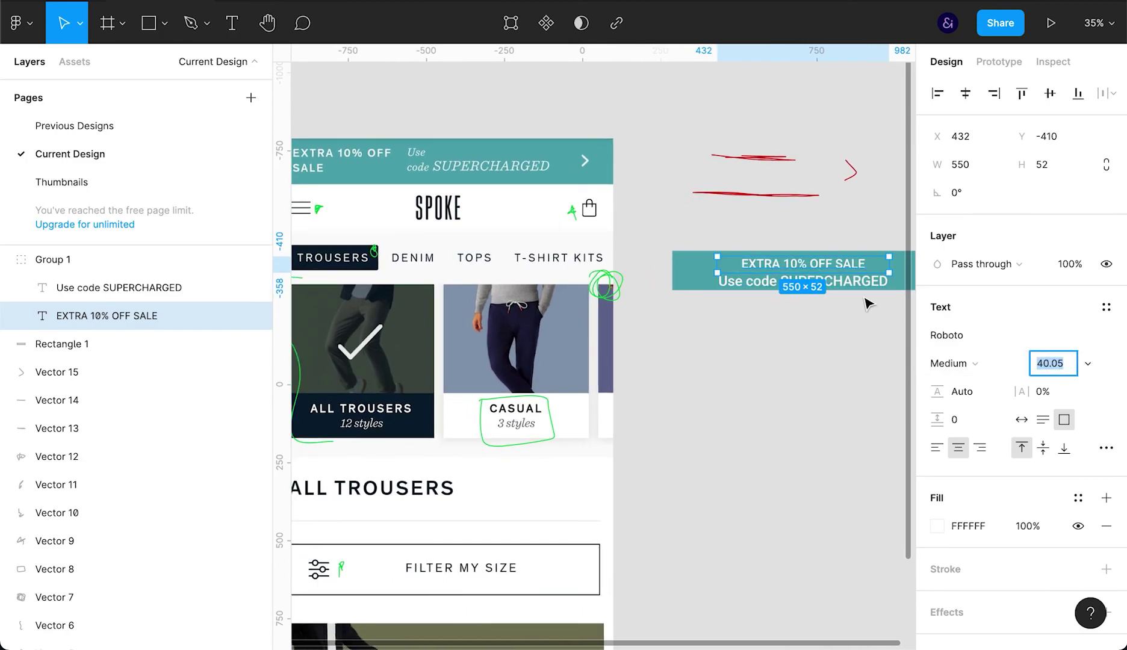
{"action": "key", "text": "Return"}
Set the font of the "Use code SUPERCHARGED" line to Baskerville Regular.
{"action": "left_click", "coordinate": [861, 287]}
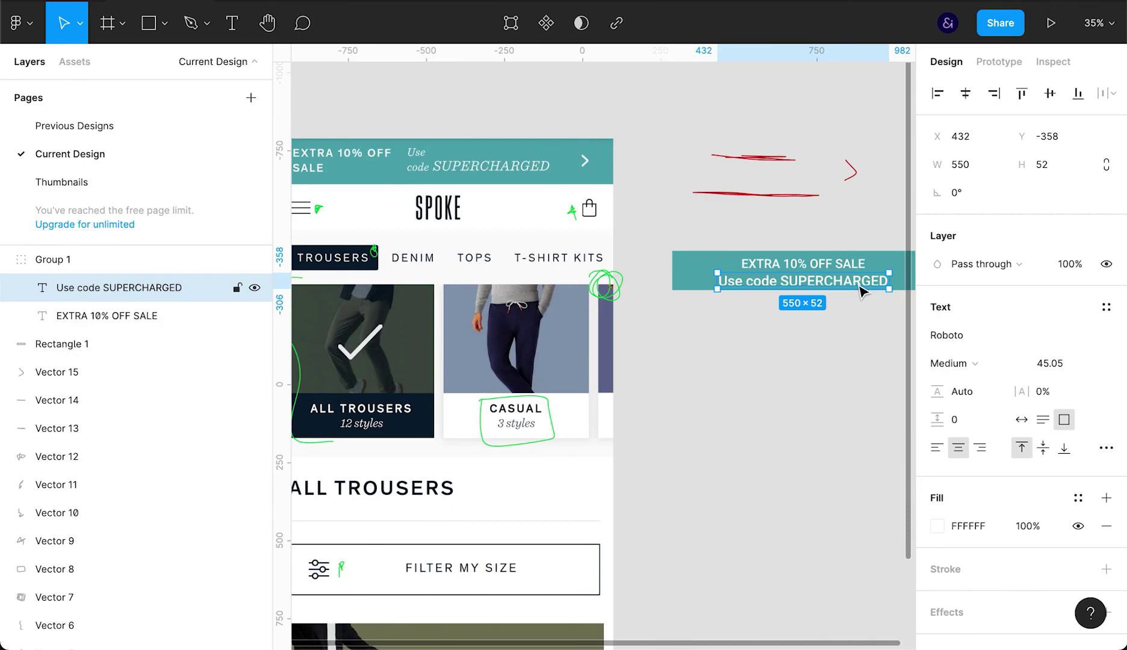
{"action": "left_click", "coordinate": [971, 337]}
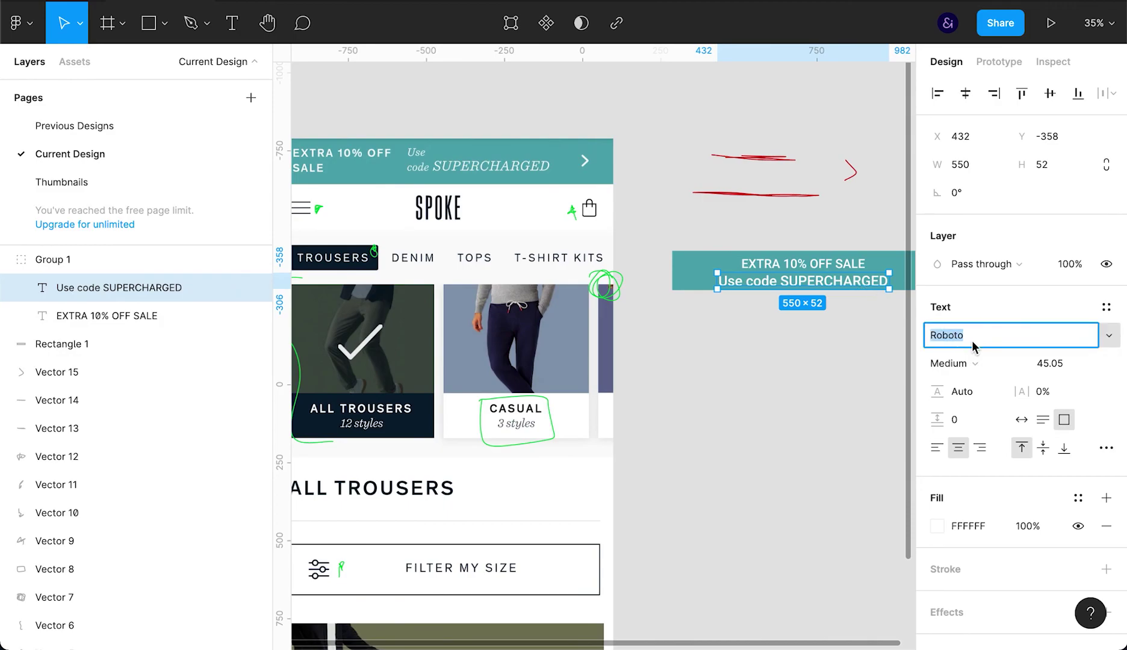
{"action": "type", "text": "Baskerville"}
{"action": "key", "text": "Return"}
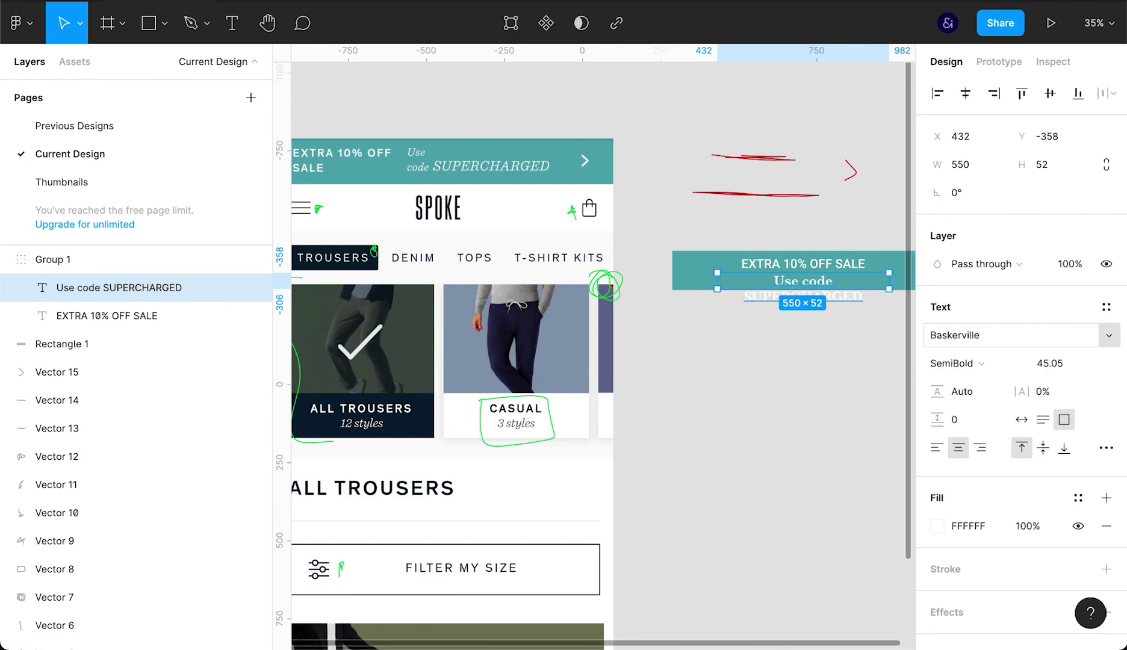
{"action": "left_click", "coordinate": [961, 363]}
{"action": "left_click", "coordinate": [984, 347]}
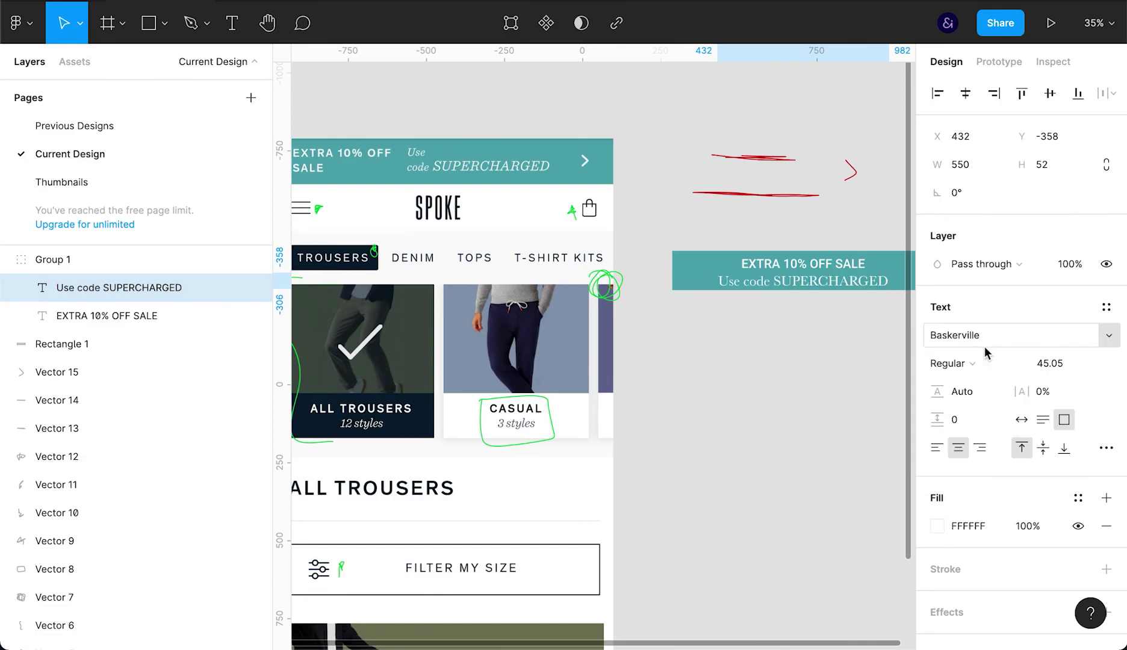
Make the word SUPERCHARGED bold and widen its text box to 666, keeping it centred, so the line fits on one row.
{"action": "scroll", "coordinate": [825, 293], "scroll_direction": "right", "scroll_amount": 3}
{"action": "scroll", "coordinate": [825, 294], "scroll_direction": "up", "scroll_amount": 1}
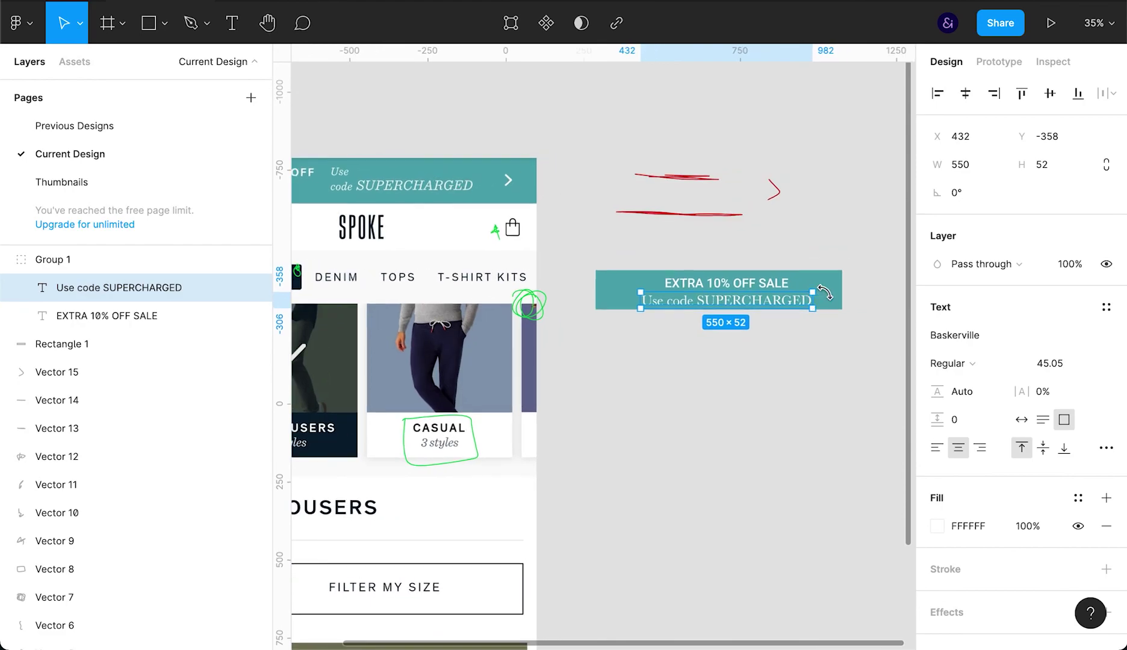
{"action": "double_click", "coordinate": [786, 301]}
{"action": "double_click", "coordinate": [783, 301]}
{"action": "key", "text": "ctrl+b"}
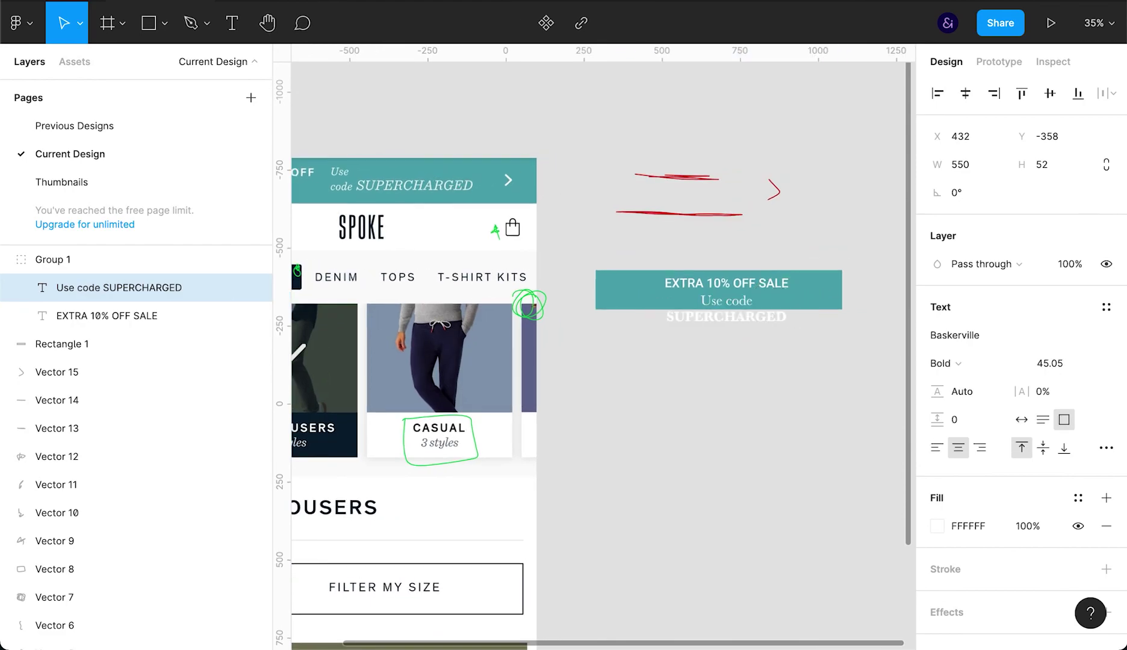
{"action": "key", "text": "Escape"}
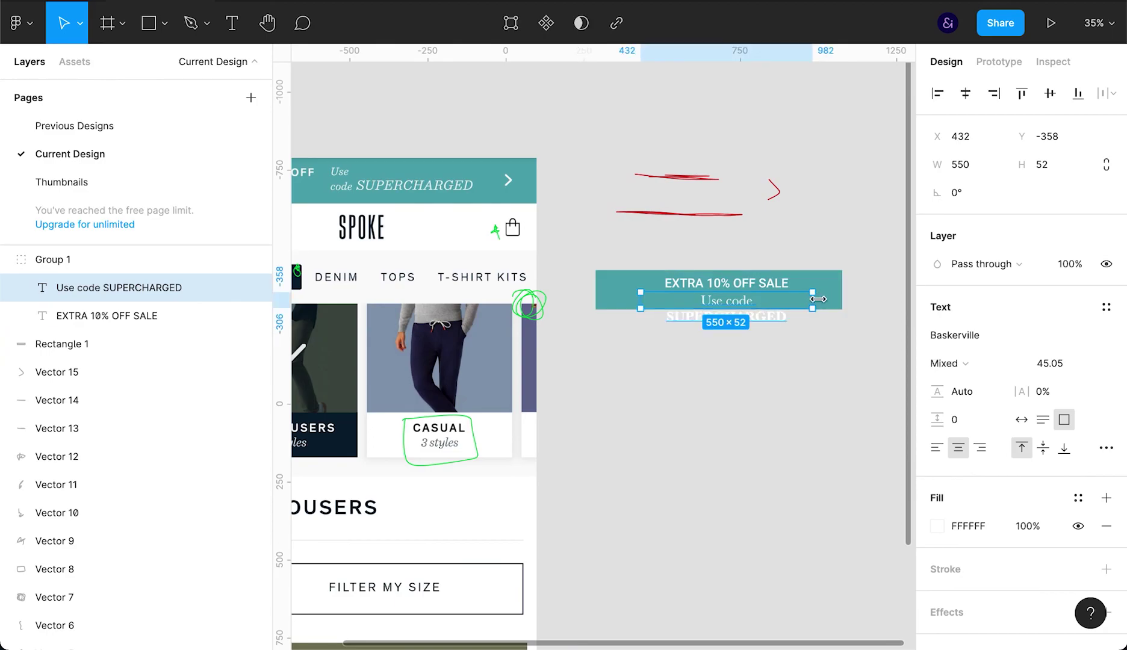
{"action": "left_click_drag", "start_coordinate": [816, 299], "coordinate": [832, 298]}
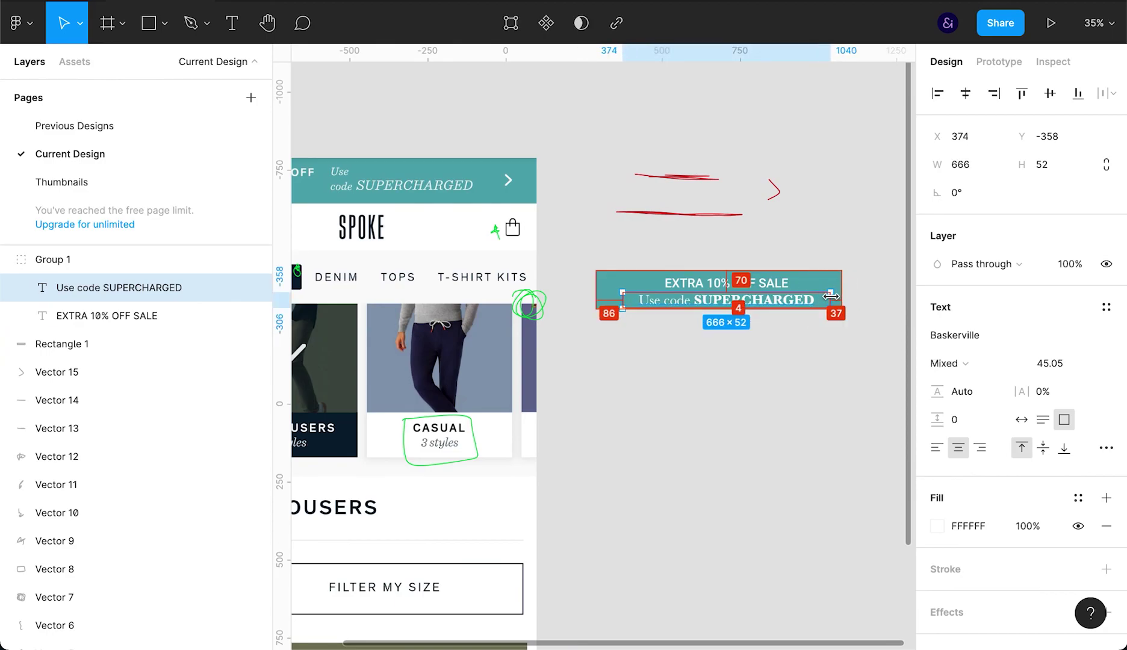
Combine the banner's text group and teal background rectangle into a single auto layout frame.
{"action": "left_click", "coordinate": [824, 366]}
{"action": "left_click", "coordinate": [831, 277]}
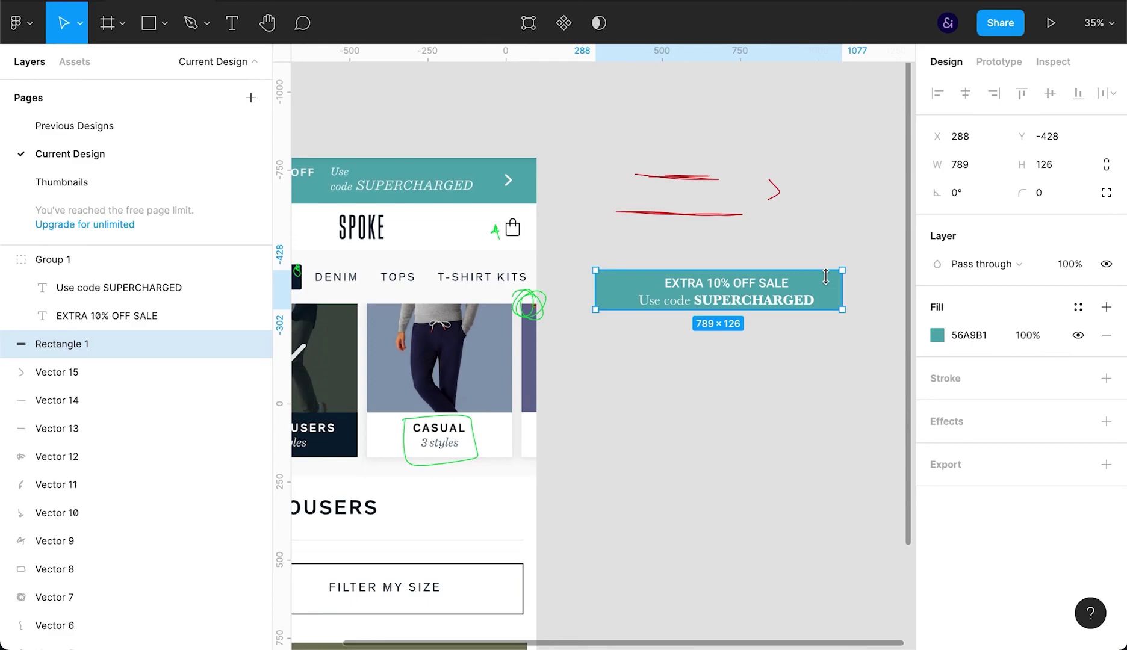
{"action": "left_click", "coordinate": [755, 294]}
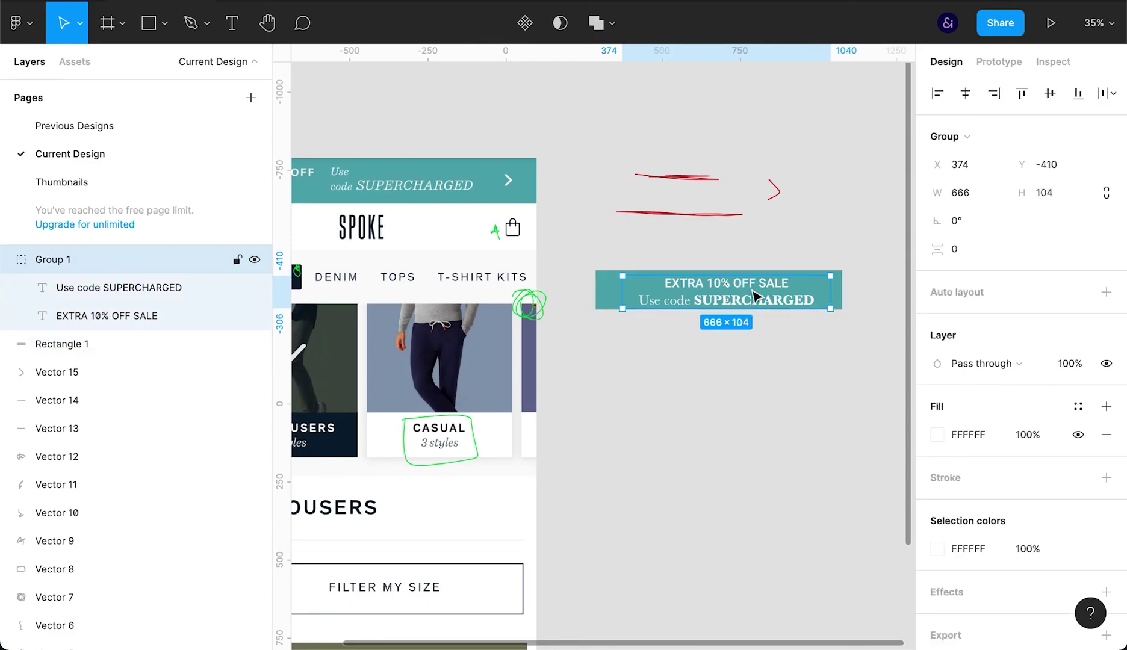
{"action": "left_click", "coordinate": [8, 260]}
{"action": "left_click", "coordinate": [85, 287], "text": "shift"}
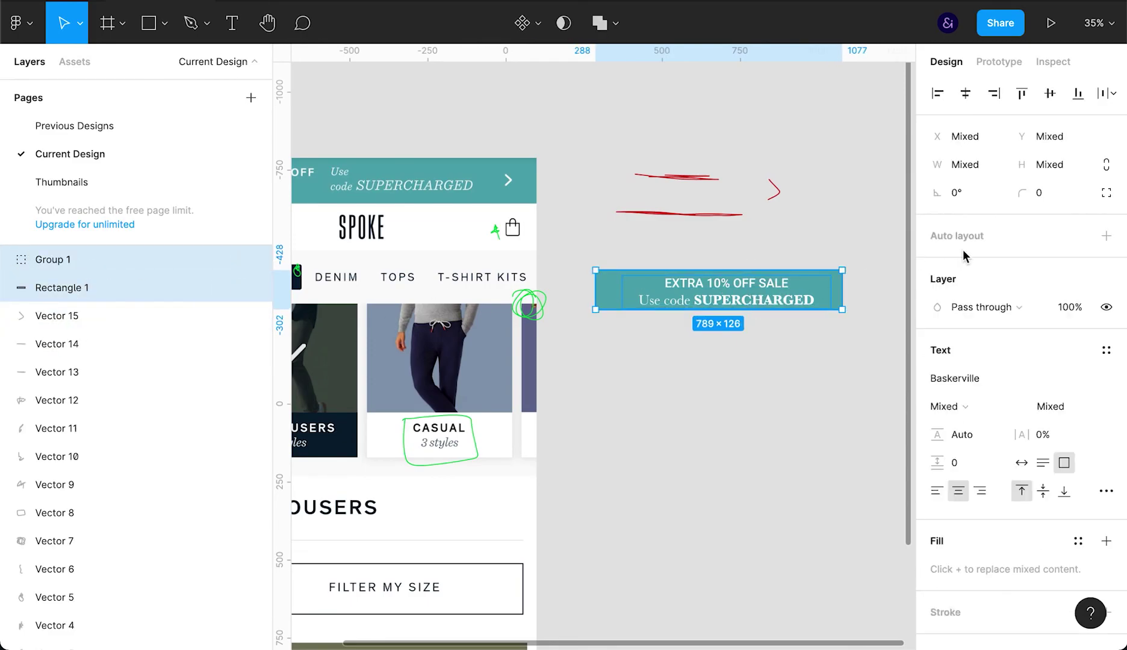
{"action": "key", "text": "shift+a"}
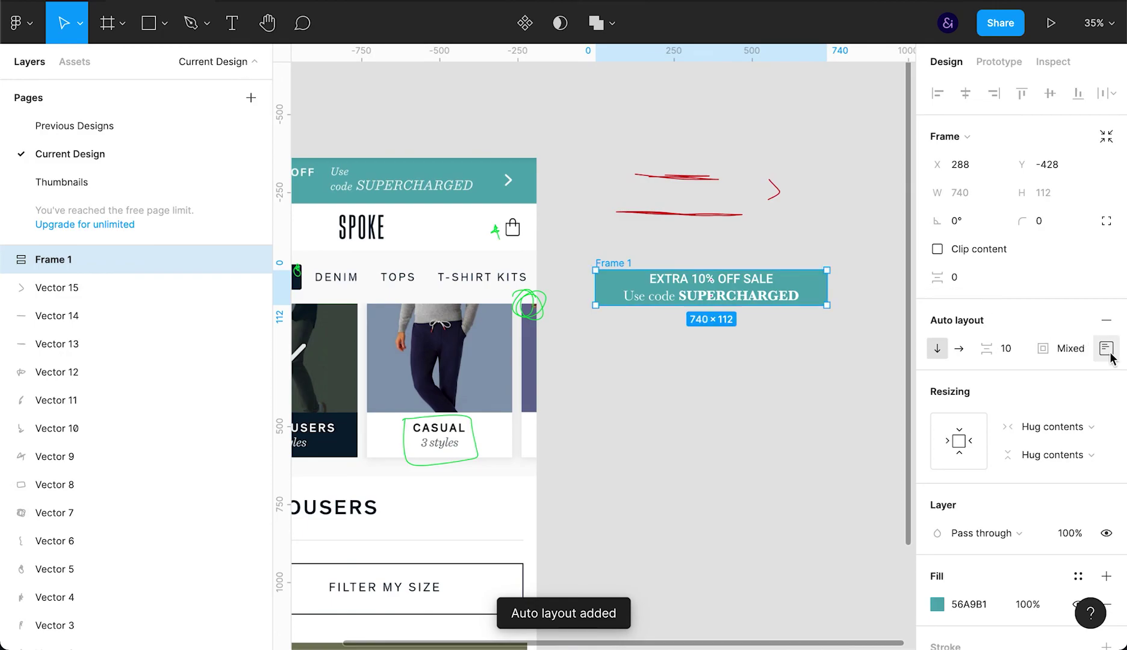
Set the banner frame's top and bottom auto layout padding to 15.
{"action": "scroll", "coordinate": [1111, 356], "scroll_direction": "down", "scroll_amount": 3}
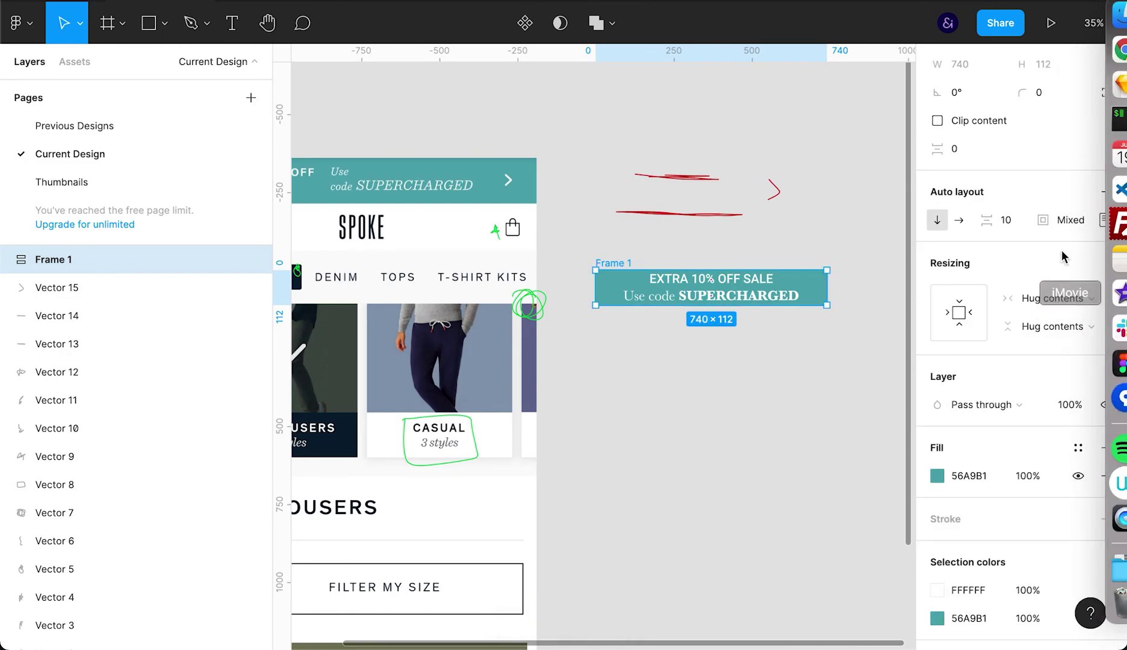
{"action": "left_click", "coordinate": [1106, 221]}
{"action": "key", "text": "Up"}
{"action": "key", "text": "Up"}
{"action": "key", "text": "Up"}
{"action": "key", "text": "Up"}
{"action": "key", "text": "Up"}
{"action": "key", "text": "Up"}
{"action": "key", "text": "Up"}
{"action": "key", "text": "Up"}
{"action": "key", "text": "Up"}
{"action": "key", "text": "Up"}
{"action": "key", "text": "Up"}
{"action": "key", "text": "Up"}
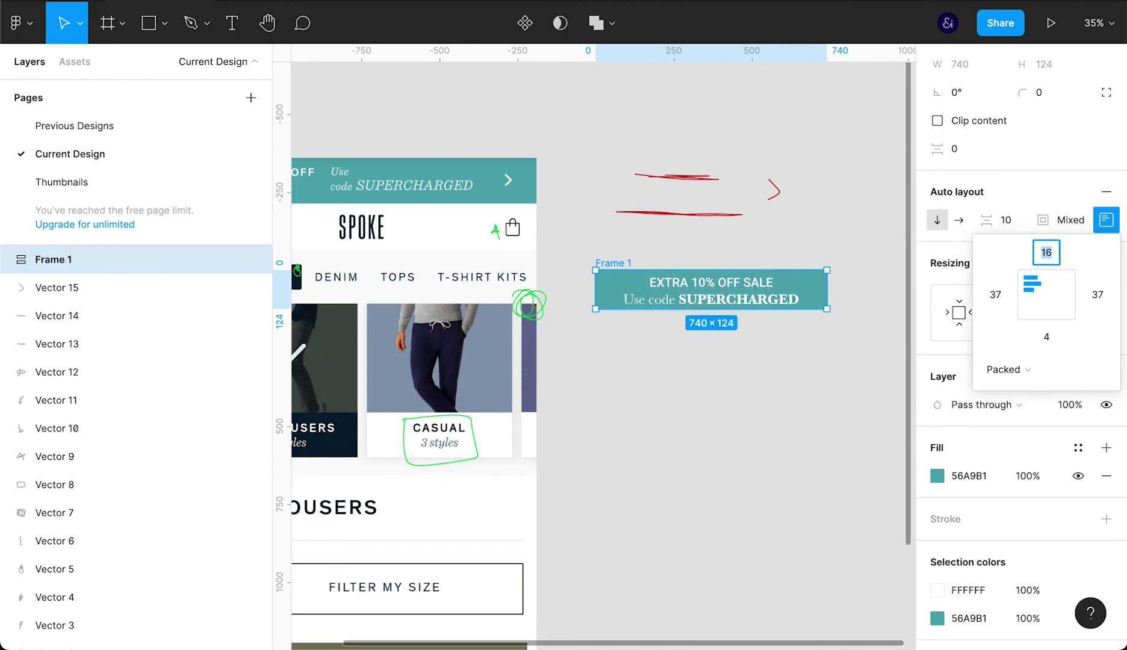
{"action": "key", "text": "Down"}
{"action": "left_click", "coordinate": [1045, 338]}
{"action": "type", "text": "15"}
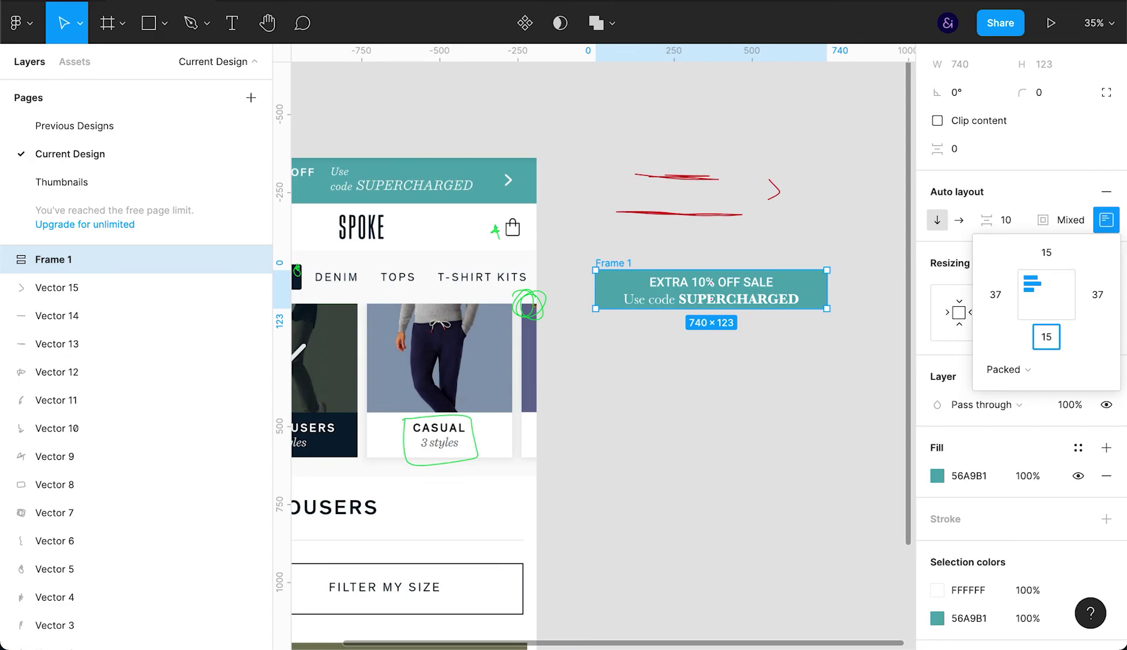
{"action": "key", "text": "Return"}
{"action": "left_click", "coordinate": [723, 354]}
Increase the letter spacing of the "EXTRA 10% OFF SALE" line to slightly more than 7%.
{"action": "key", "text": "super+backslash"}
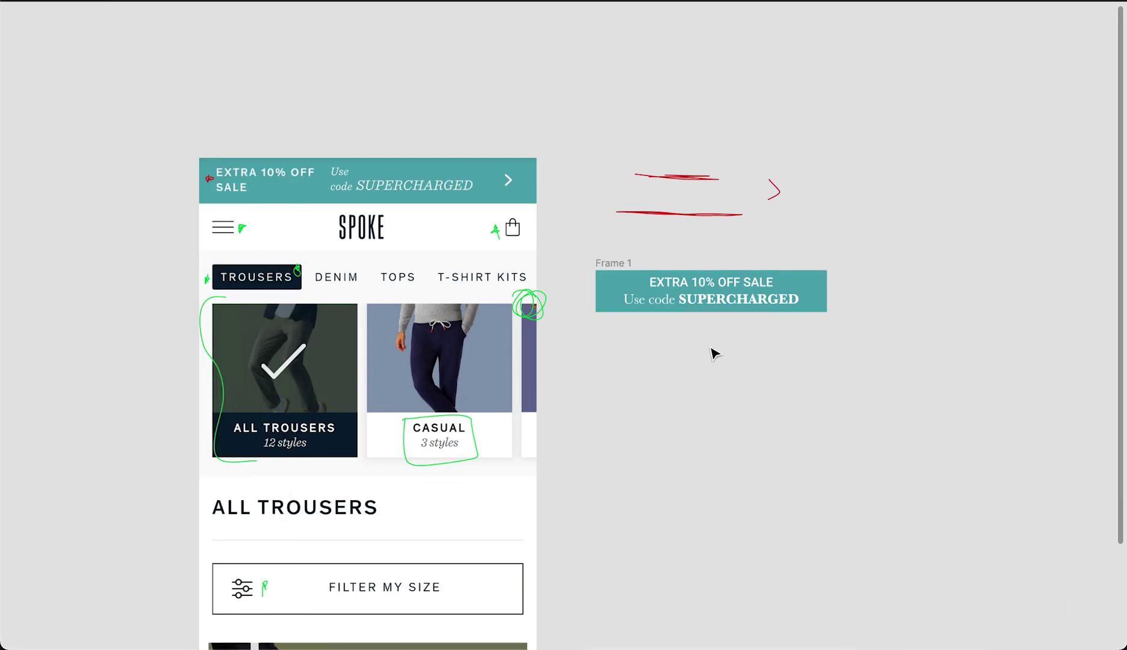
{"action": "scroll", "coordinate": [716, 352], "scroll_direction": "left", "scroll_amount": 3}
{"action": "left_click", "coordinate": [769, 280]}
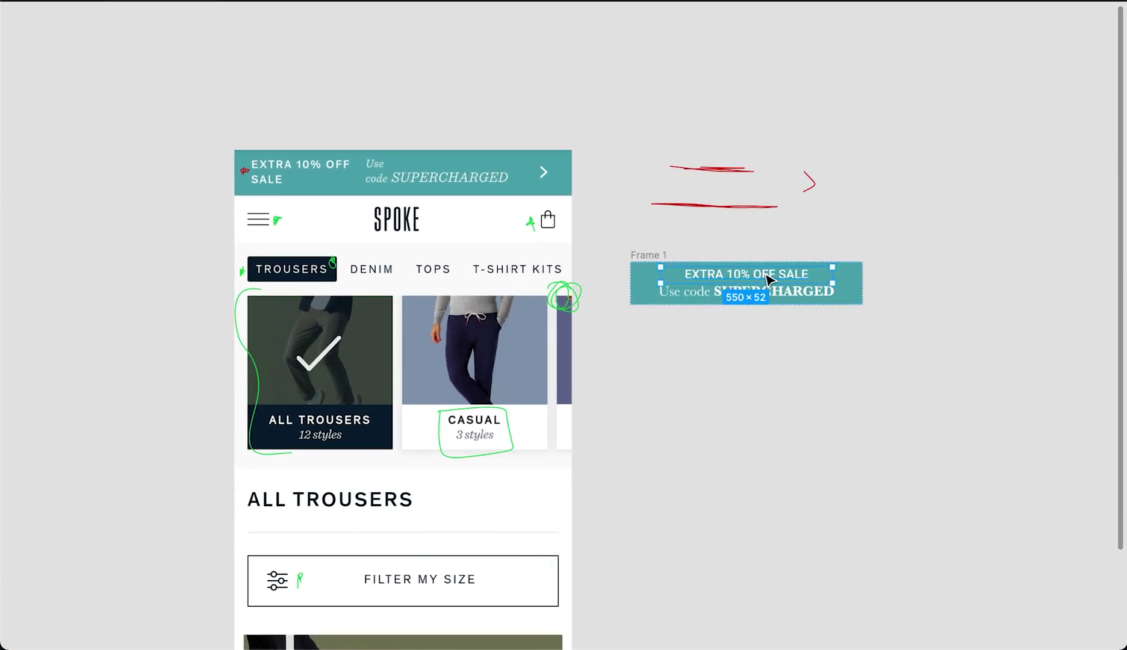
{"action": "key", "text": "super+backslash"}
{"action": "scroll", "coordinate": [769, 280], "scroll_direction": "left", "scroll_amount": 2}
{"action": "scroll", "coordinate": [769, 280], "scroll_direction": "right", "scroll_amount": 1}
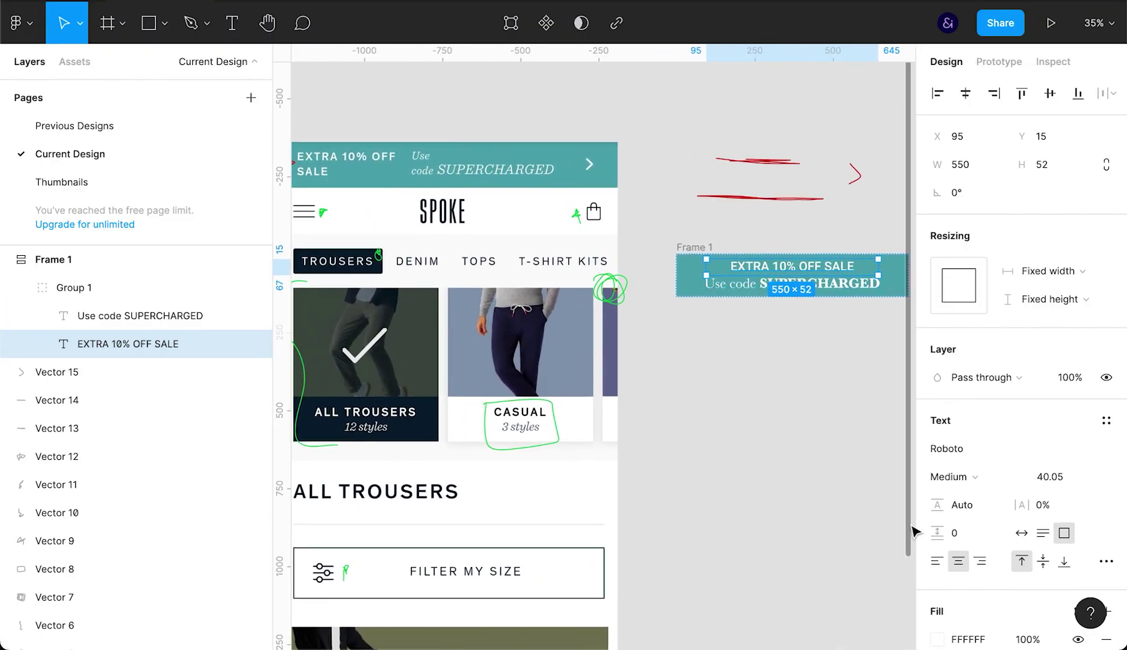
{"action": "scroll", "coordinate": [982, 548], "scroll_direction": "down", "scroll_amount": 2}
{"action": "left_click", "coordinate": [1044, 430]}
{"action": "type", "text": "4"}
{"action": "key", "text": "Return"}
{"action": "key", "text": "Up"}
{"action": "key", "text": "Up"}
{"action": "key", "text": "Up"}
{"action": "key", "text": "Up"}
{"action": "key", "text": "Up"}
{"action": "key", "text": "Up"}
{"action": "key", "text": "Up"}
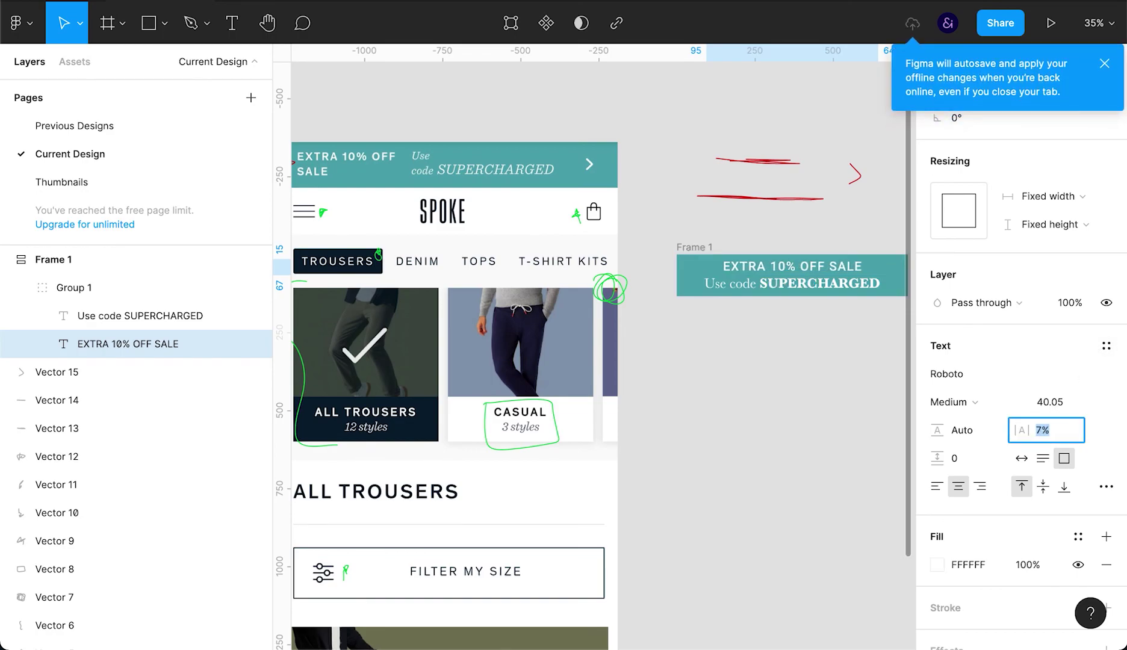
{"action": "key", "text": "Down"}
{"action": "key", "text": "Down"}
Widen the banner frame to 820.
{"action": "key", "text": "ctrl+backslash"}
{"action": "left_click", "coordinate": [833, 435]}
{"action": "left_click", "coordinate": [863, 288]}
{"action": "left_click", "coordinate": [911, 271]}
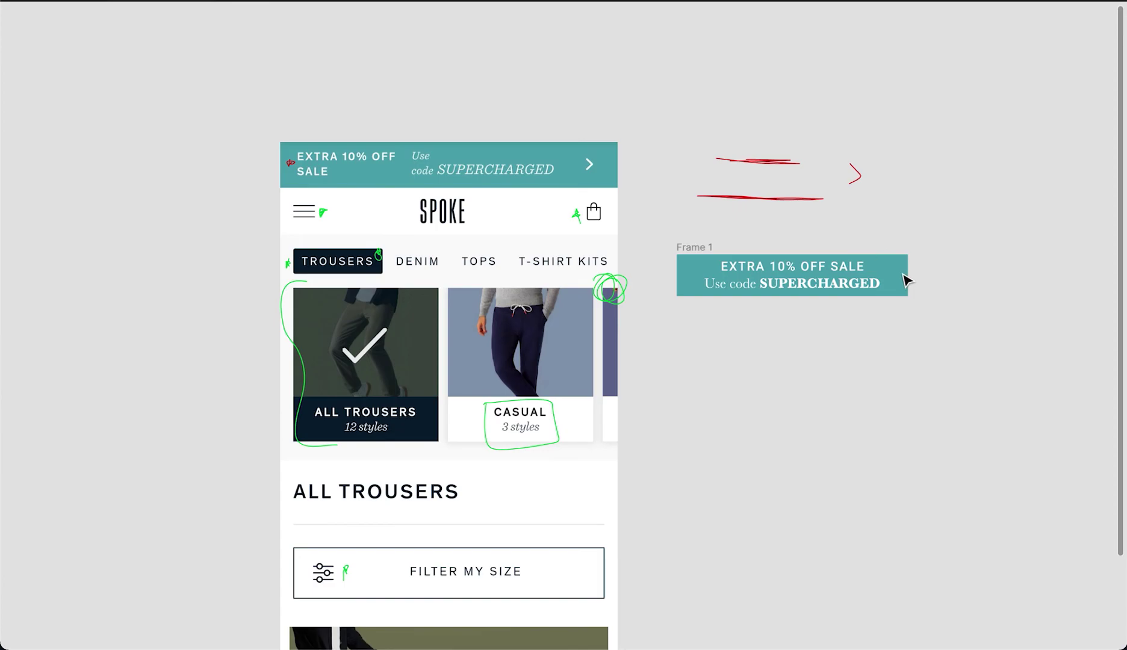
{"action": "left_click", "coordinate": [694, 248]}
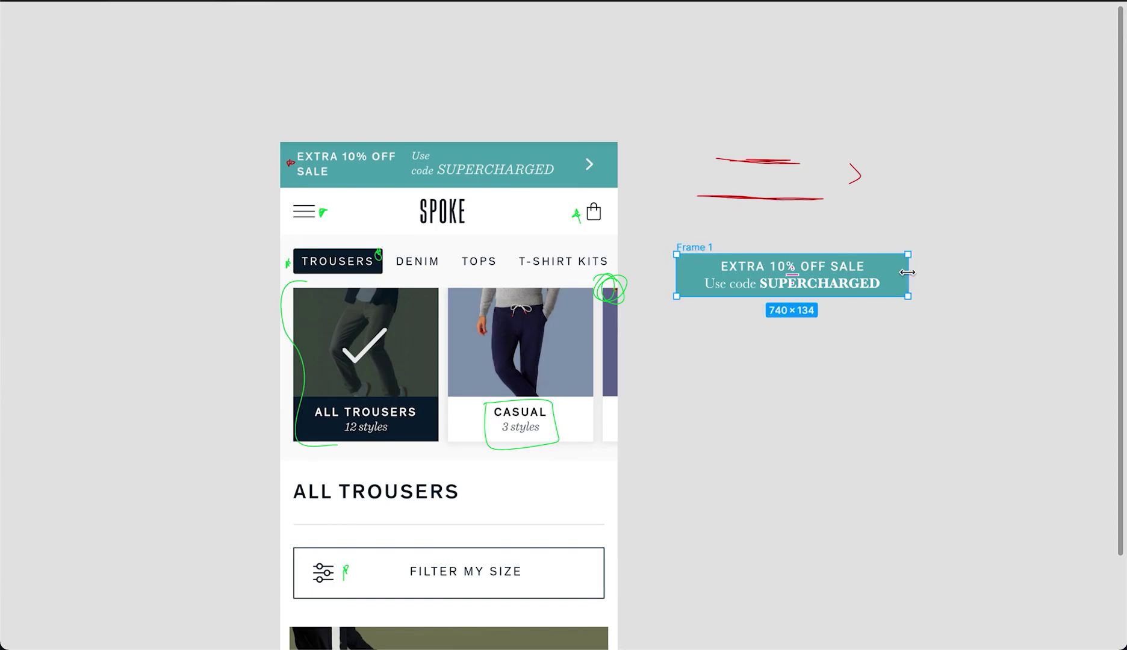
{"action": "left_click_drag", "start_coordinate": [923, 272], "coordinate": [933, 271]}
{"action": "key", "text": "ctrl+backslash"}
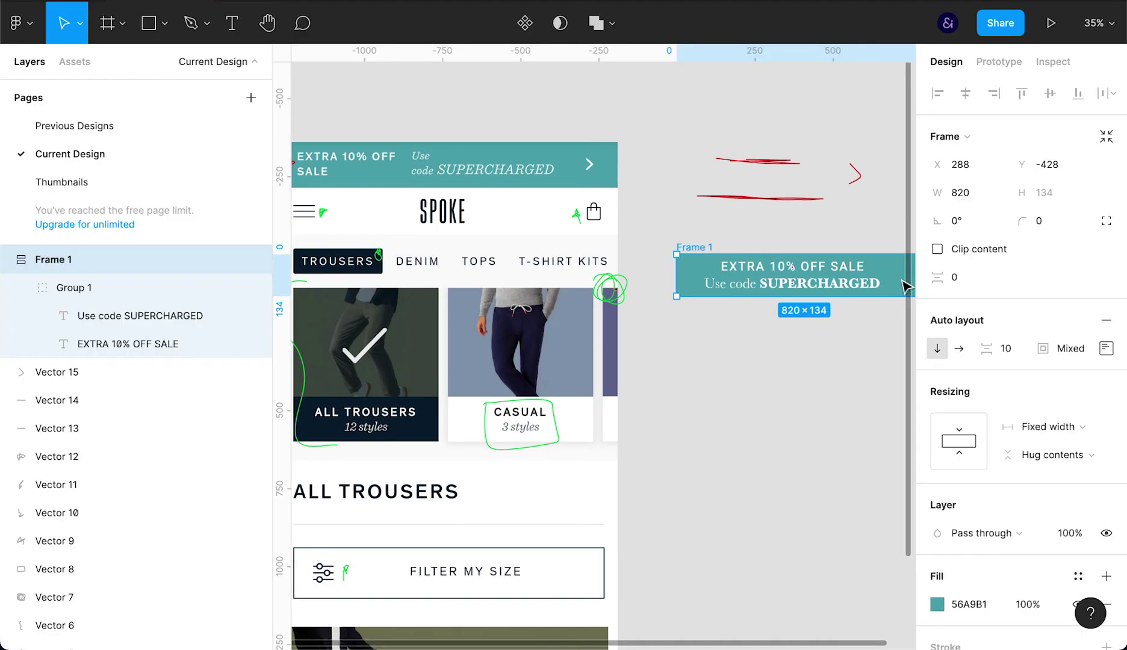
Set the banner frame's auto layout alignment to top centre so the text sits in the middle of its width.
{"action": "left_click", "coordinate": [828, 289]}
{"action": "left_click", "coordinate": [103, 259]}
{"action": "left_click", "coordinate": [1100, 354]}
{"action": "left_click", "coordinate": [1047, 412]}
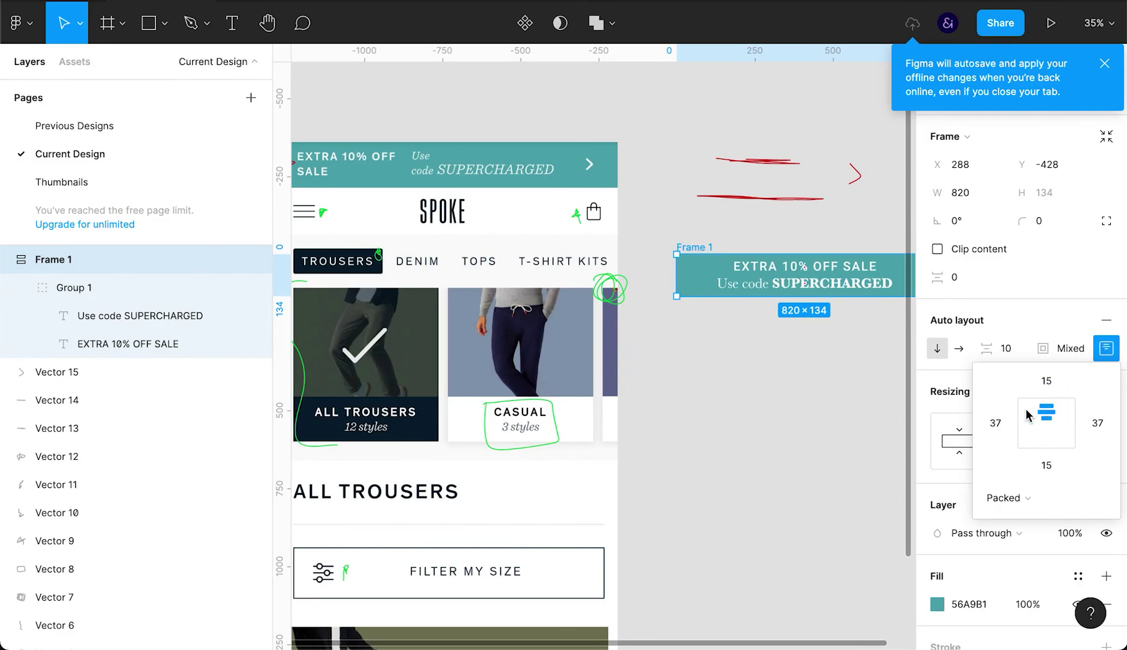
{"action": "left_click", "coordinate": [833, 397]}
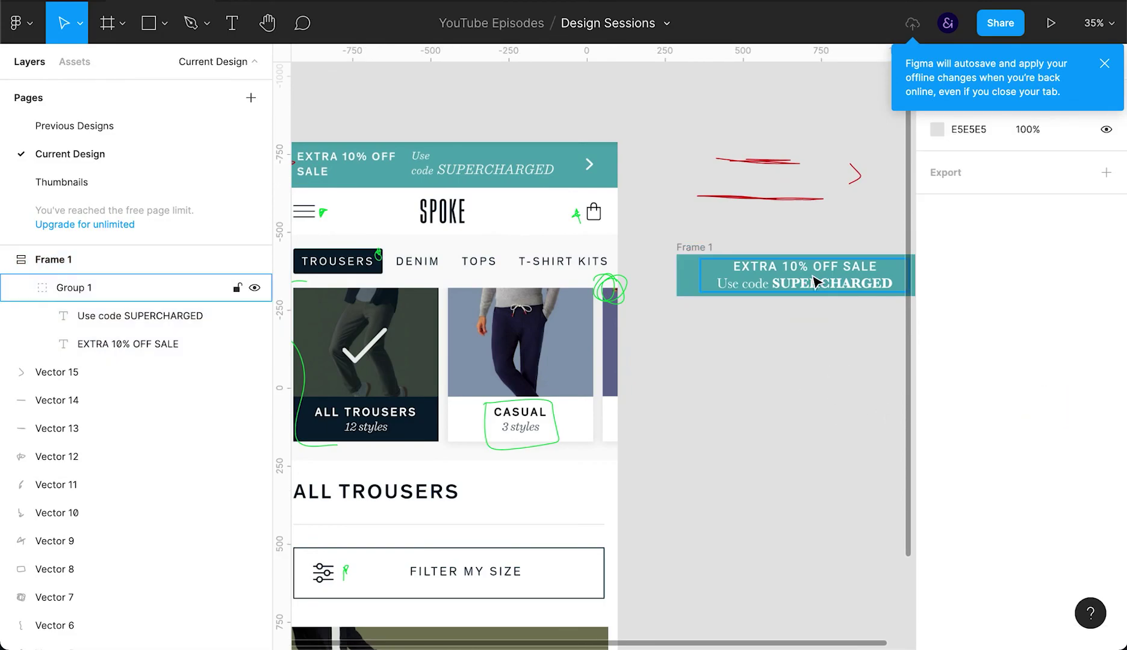
Search the Font Awesome Icons plugin for "chev" and insert the plain chevron-right icon.
{"action": "right_click", "coordinate": [776, 355]}
{"action": "mouse_move", "coordinate": [808, 402]}
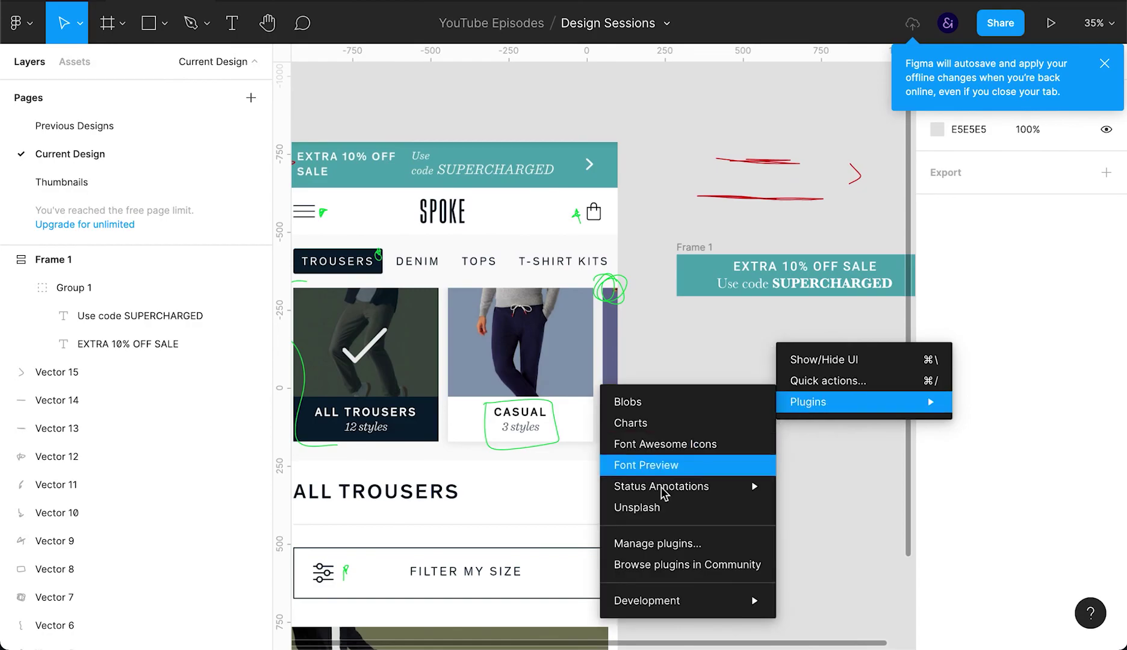
{"action": "left_click", "coordinate": [679, 450]}
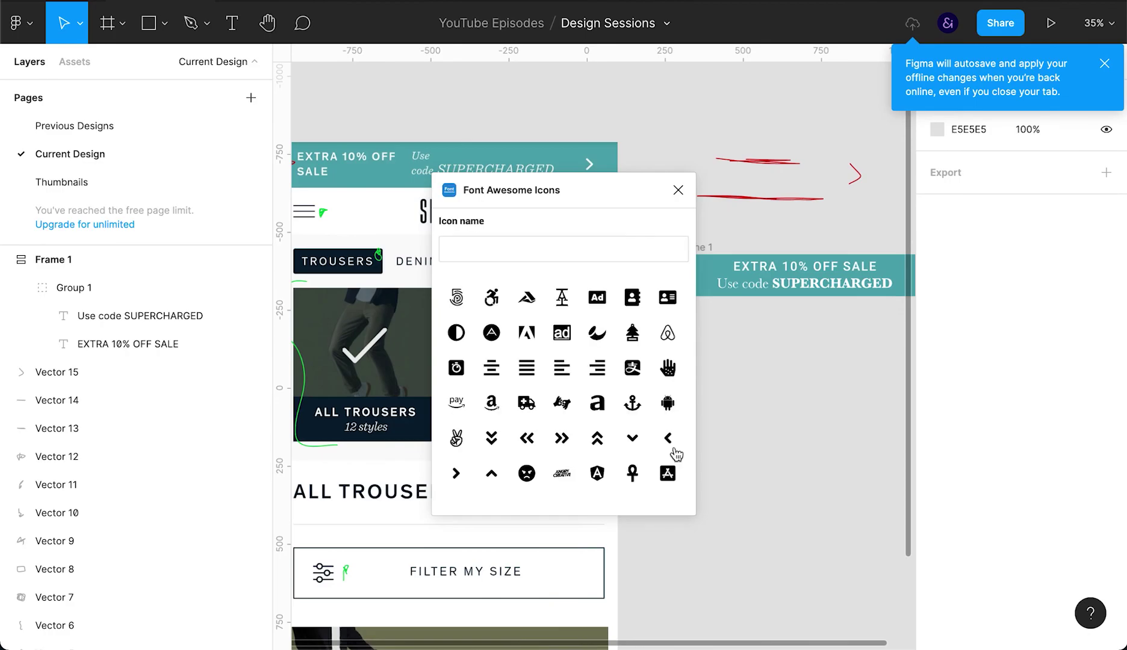
{"action": "left_click", "coordinate": [549, 250]}
{"action": "type", "text": "arr"}
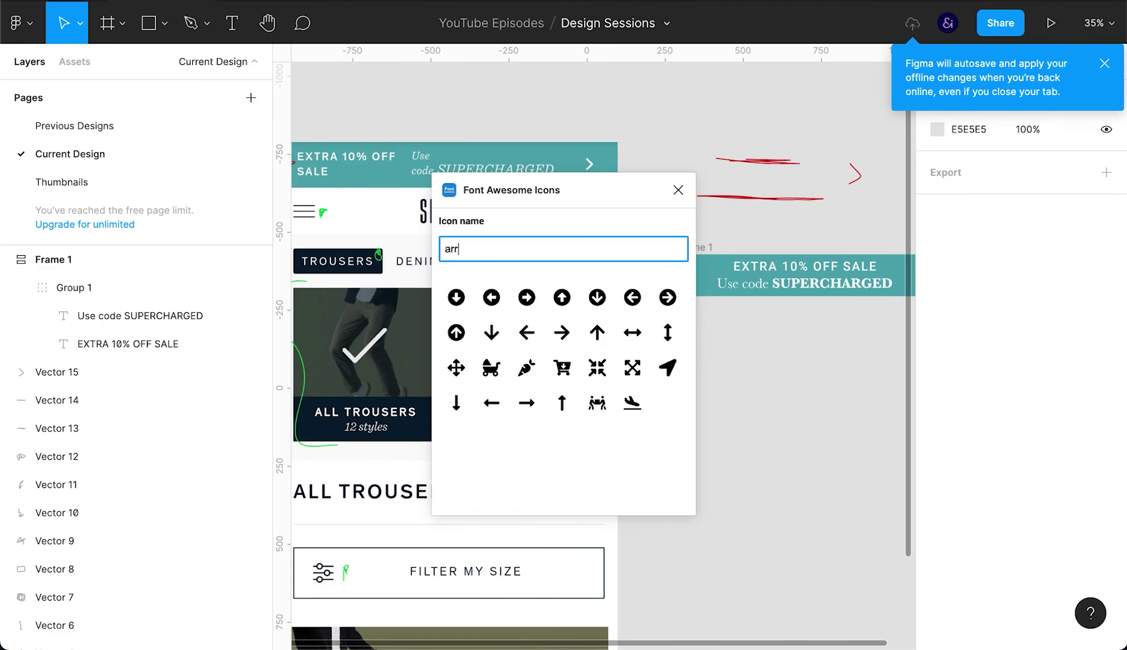
{"action": "key", "text": "BackSpace"}
{"action": "key", "text": "BackSpace"}
{"action": "key", "text": "BackSpace"}
{"action": "type", "text": "chev"}
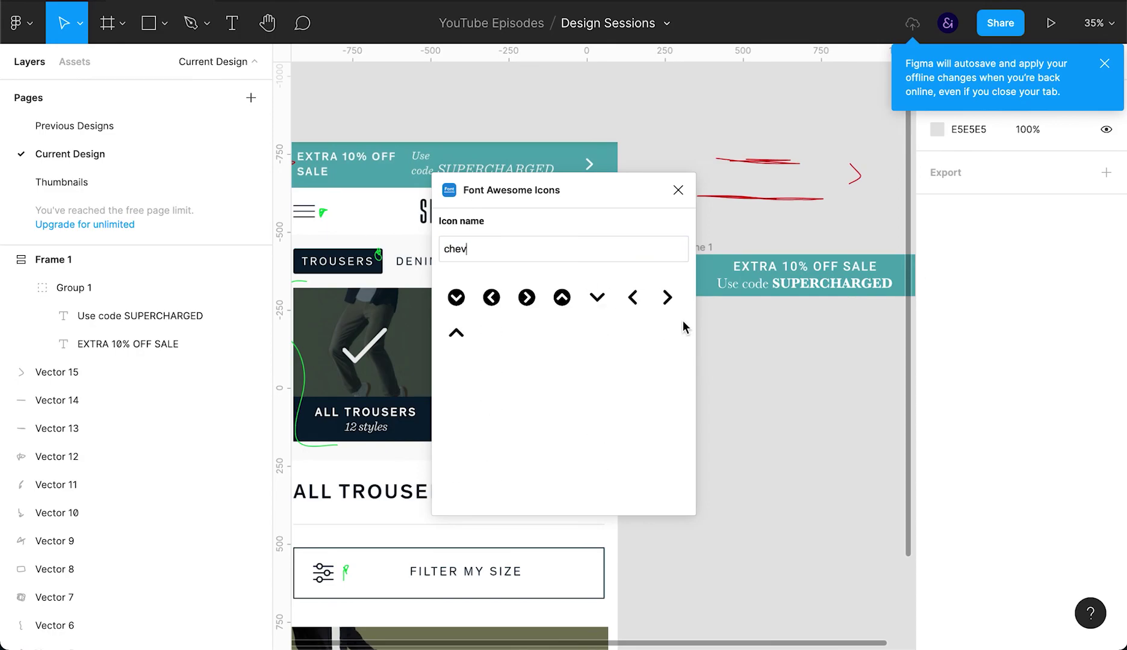
{"action": "left_click", "coordinate": [668, 297]}
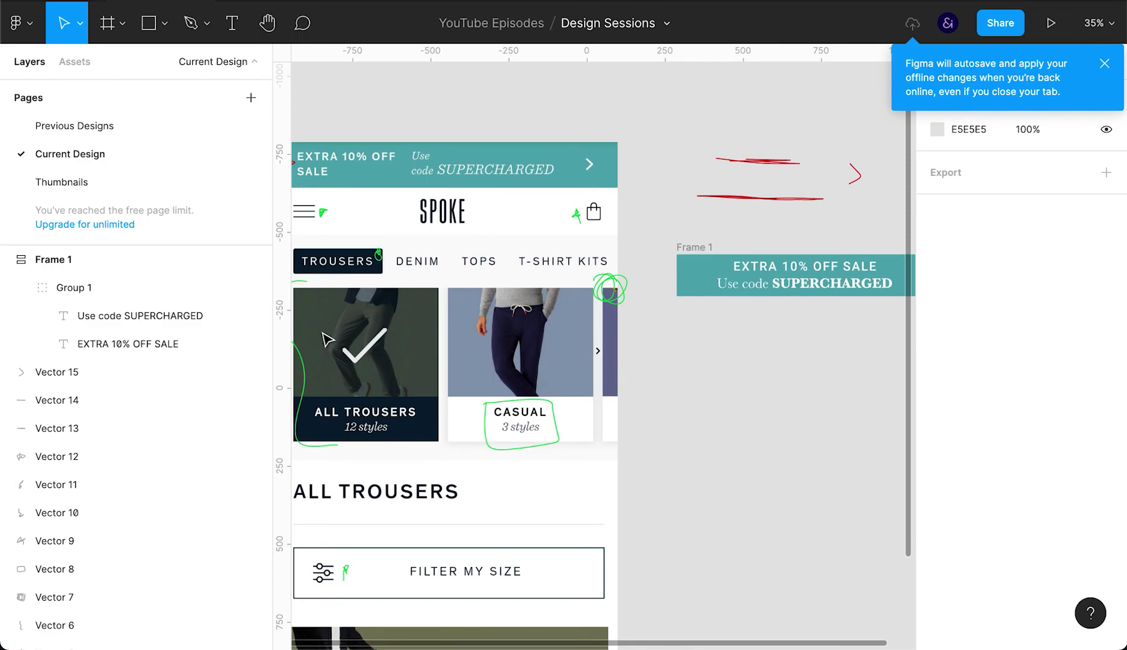
Move the chevron vector out of its chevron-right frame and into the banner frame.
{"action": "left_click", "coordinate": [89, 289]}
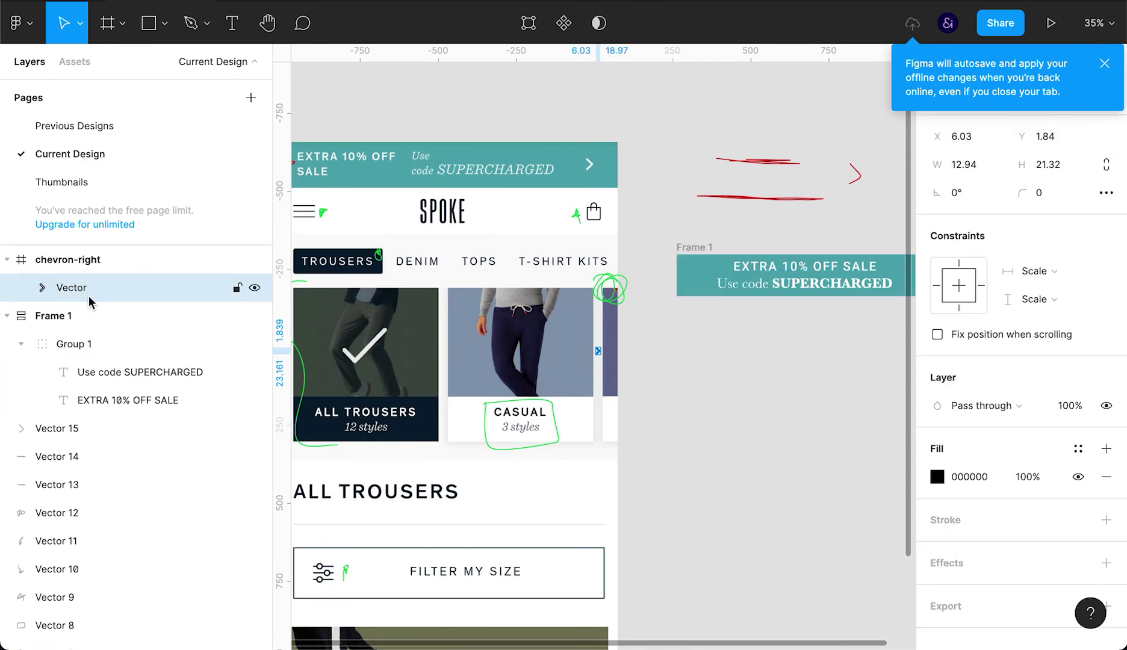
{"action": "key", "text": "Delete"}
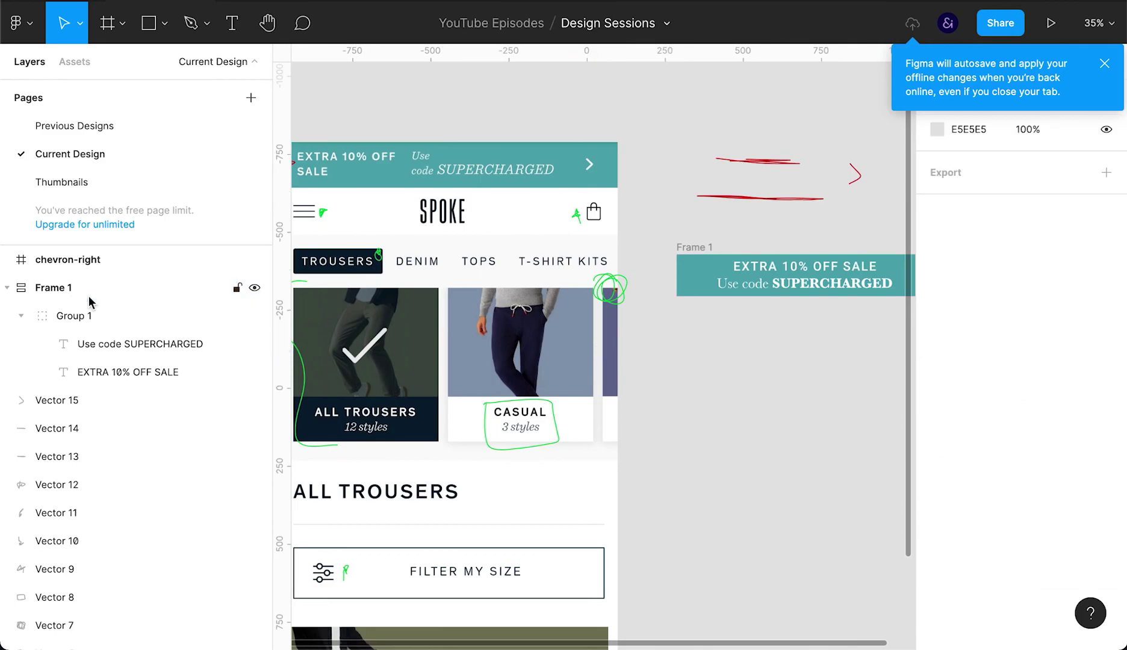
{"action": "left_click", "coordinate": [734, 265]}
{"action": "key", "text": "ctrl+v"}
{"action": "scroll", "coordinate": [806, 353], "scroll_direction": "right", "scroll_amount": 3}
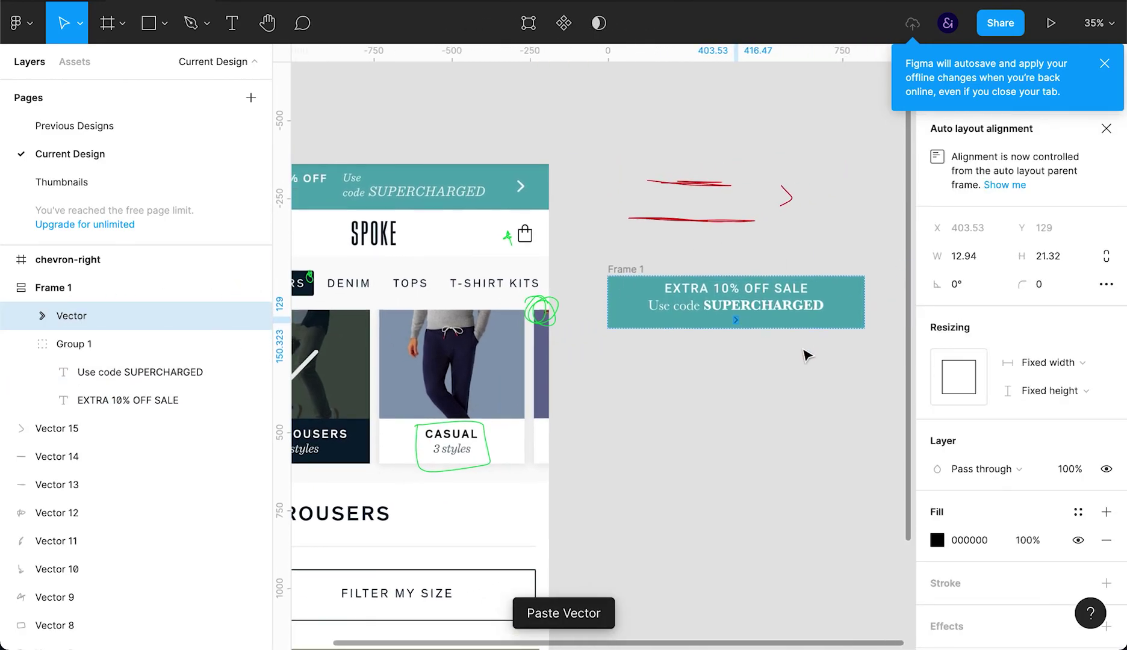
Enlarge the chevron vector in the banner proportionally to about 27 × 45.
{"action": "key", "text": "ctrl+backslash"}
{"action": "scroll", "coordinate": [807, 355], "scroll_direction": "right", "scroll_amount": 3}
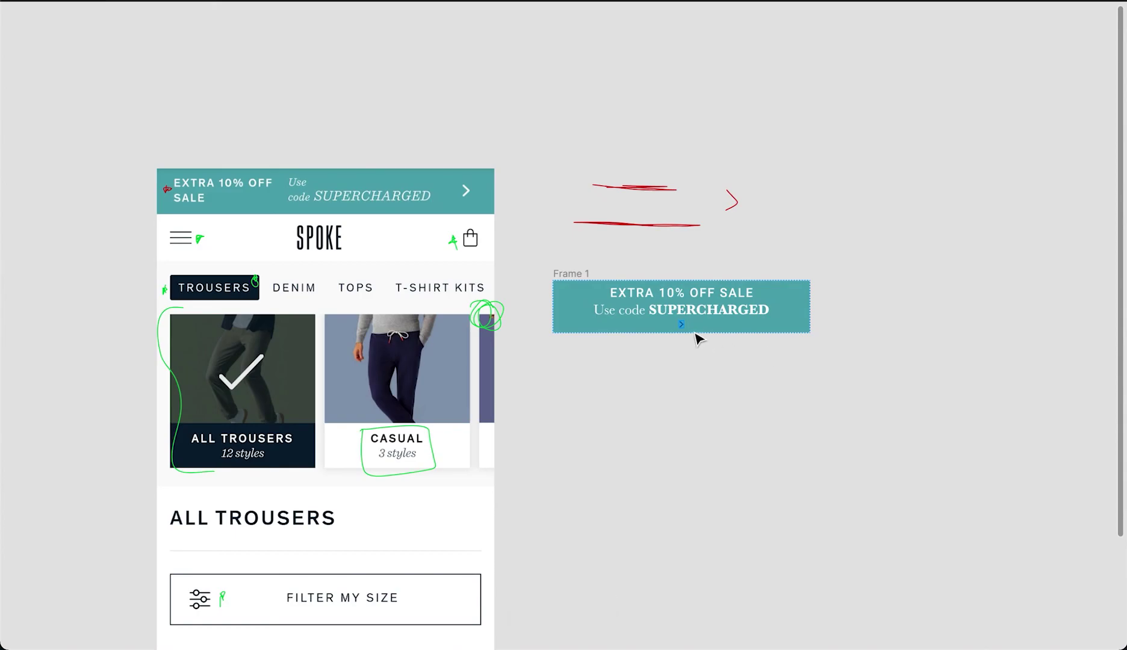
{"action": "key", "text": "ctrl+backslash"}
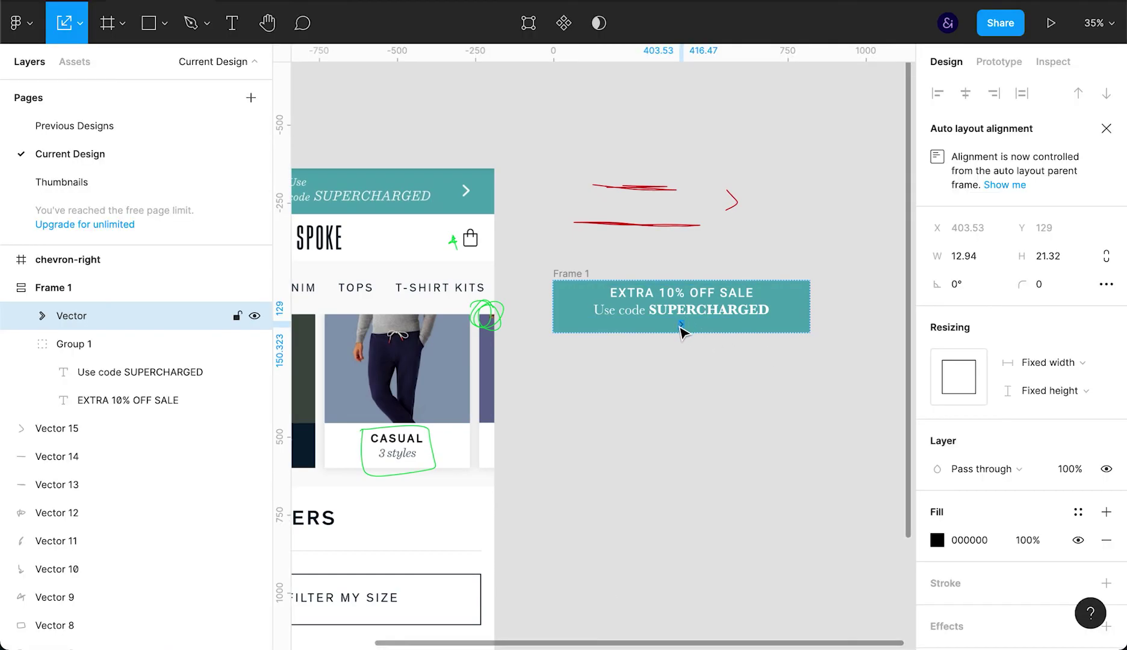
{"action": "key", "text": "shift+0"}
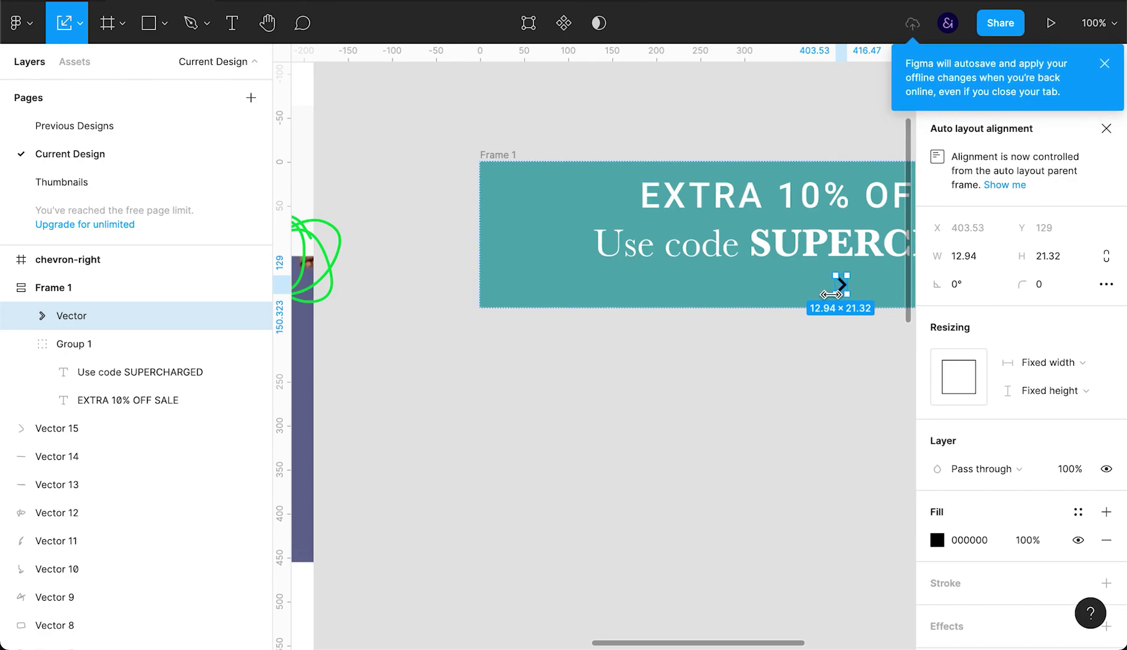
{"action": "left_click_drag", "start_coordinate": [831, 294], "coordinate": [822, 306]}
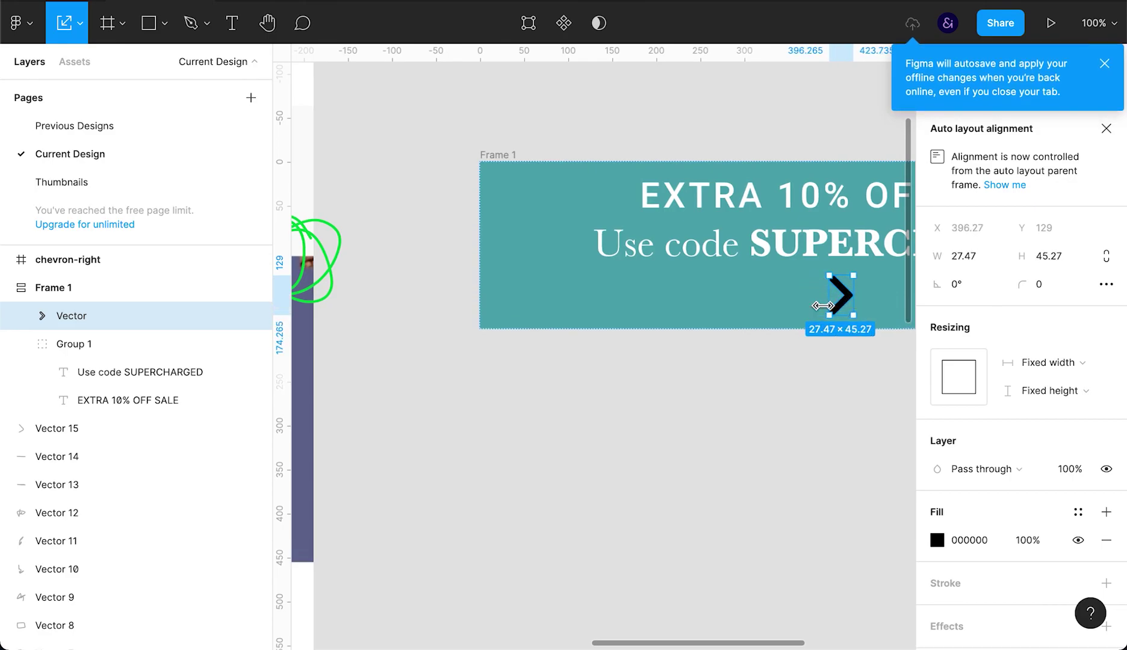
{"action": "key", "text": "ctrl+backslash"}
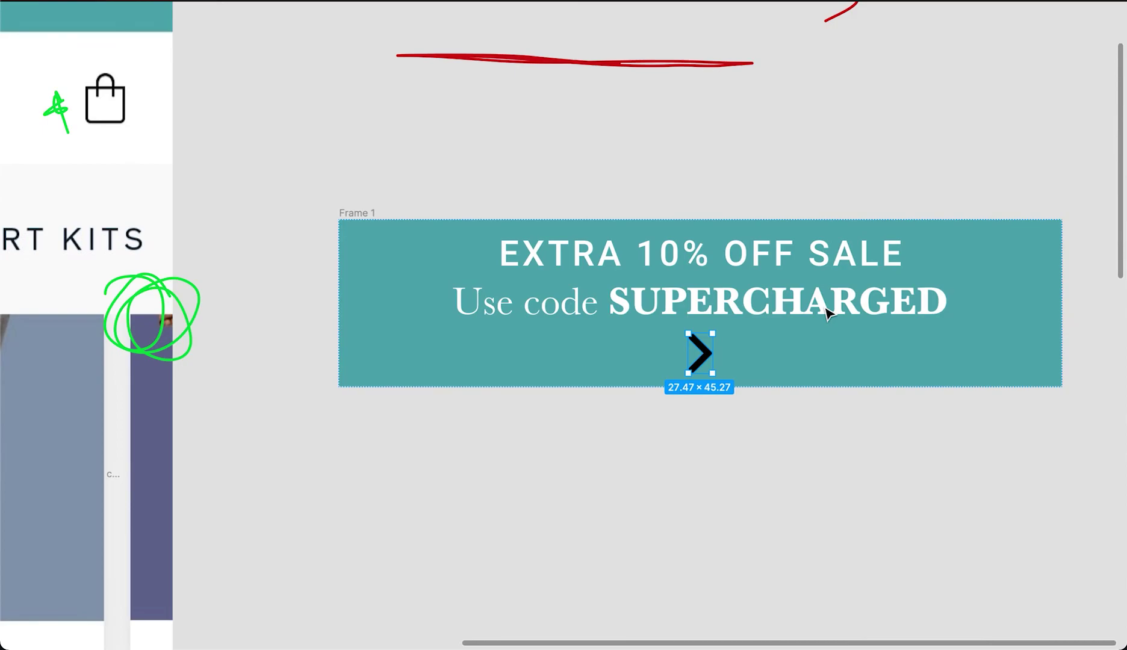
Switch the banner frame's auto layout direction to horizontal so the chevron sits beside the text.
{"action": "key", "text": "ctrl+backslash"}
{"action": "key", "text": "minus"}
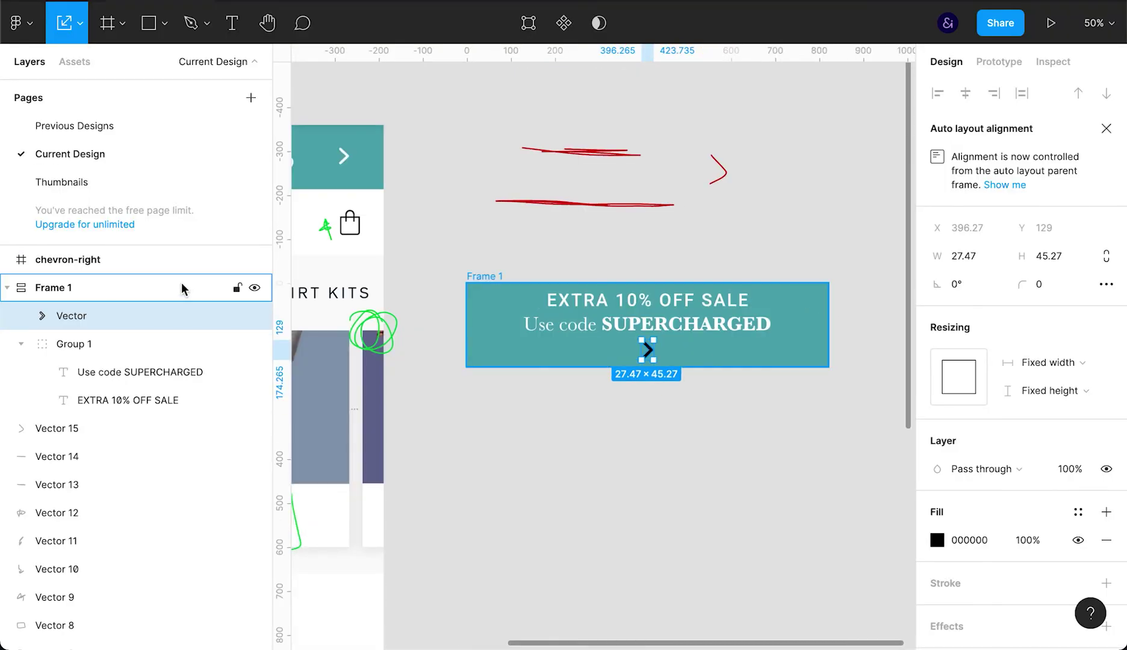
{"action": "left_click", "coordinate": [20, 344]}
{"action": "left_click", "coordinate": [86, 345]}
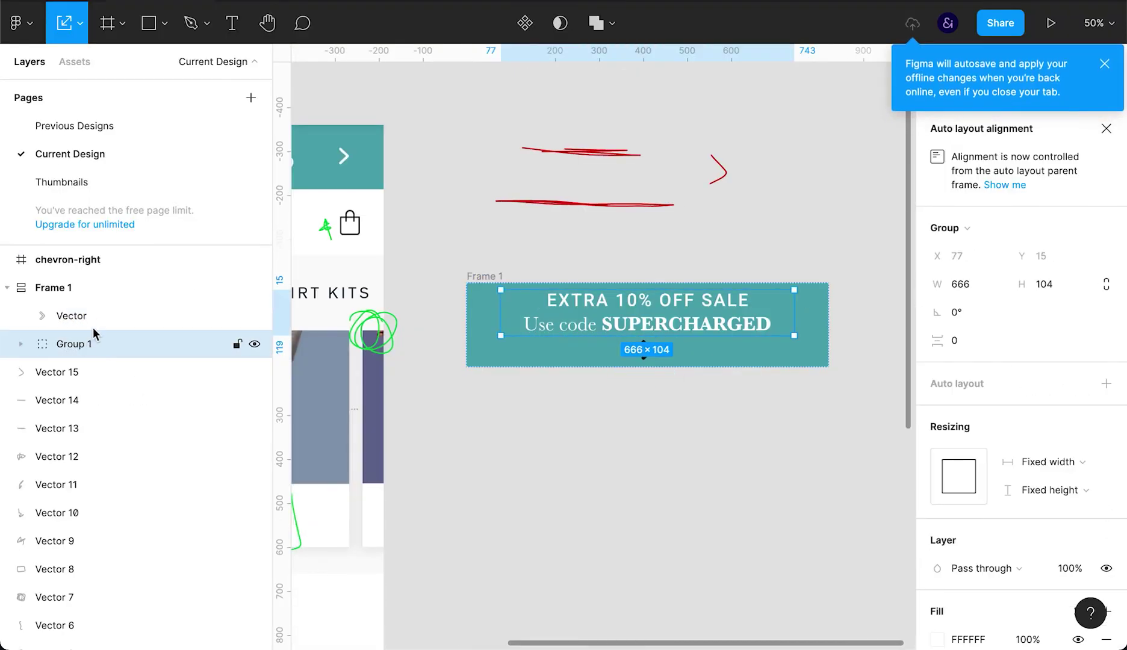
{"action": "left_click", "coordinate": [92, 287]}
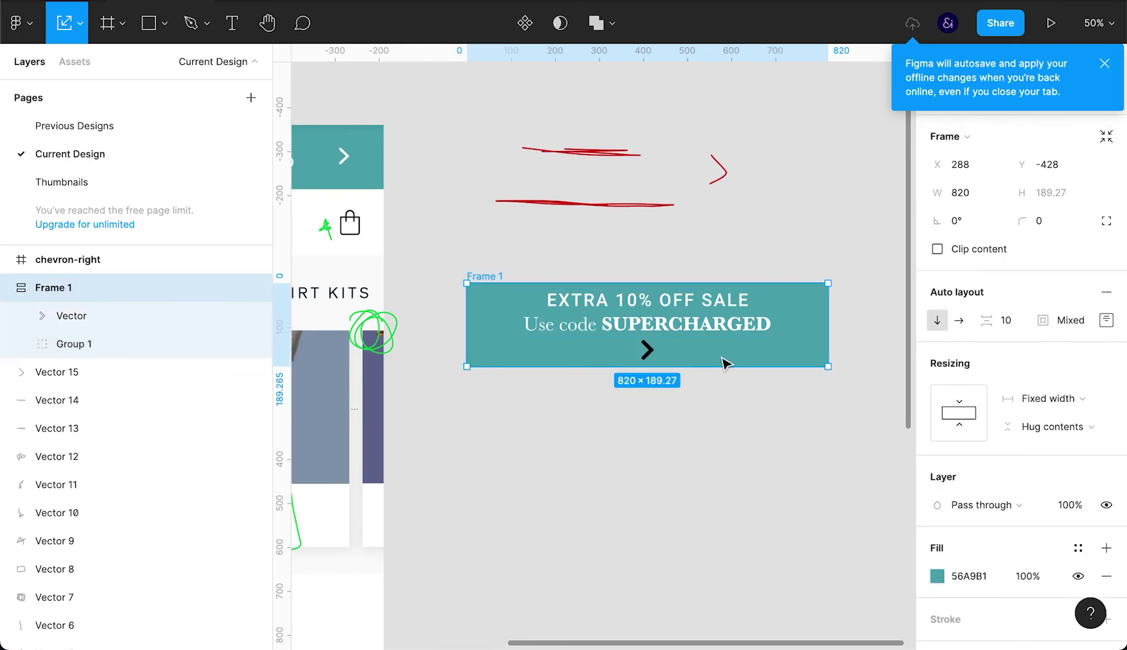
{"action": "left_click", "coordinate": [959, 321]}
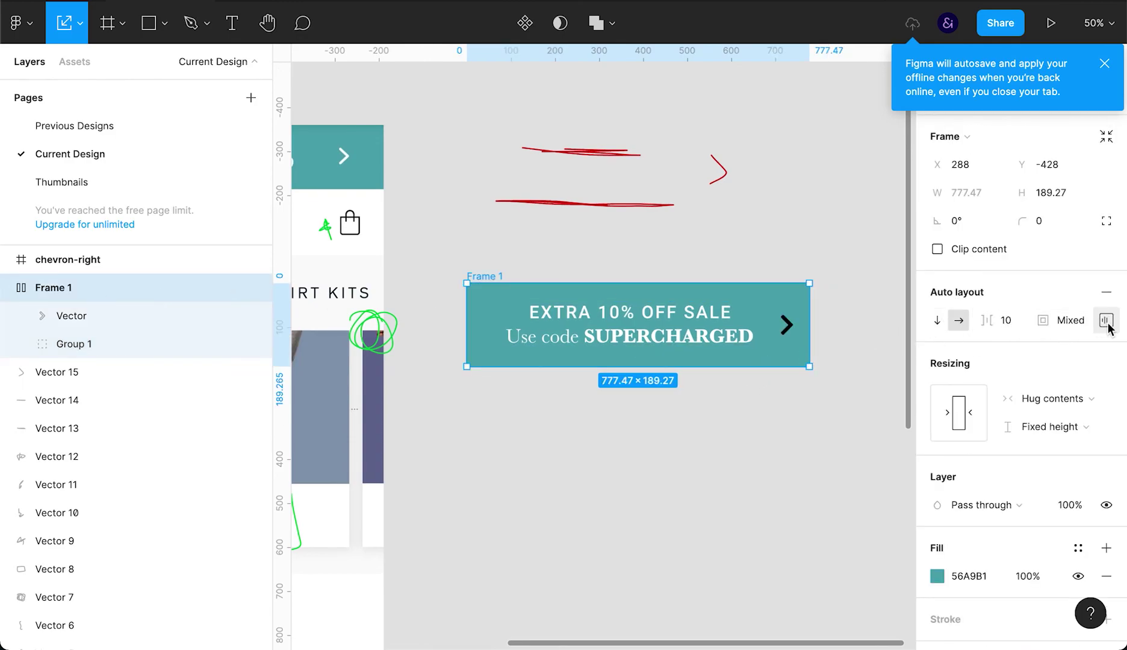
Set the banner chevron's fill to white, FFFFFF.
{"action": "left_click", "coordinate": [156, 308]}
{"action": "left_click", "coordinate": [966, 538]}
{"action": "type", "text": "fff"}
{"action": "key", "text": "Return"}
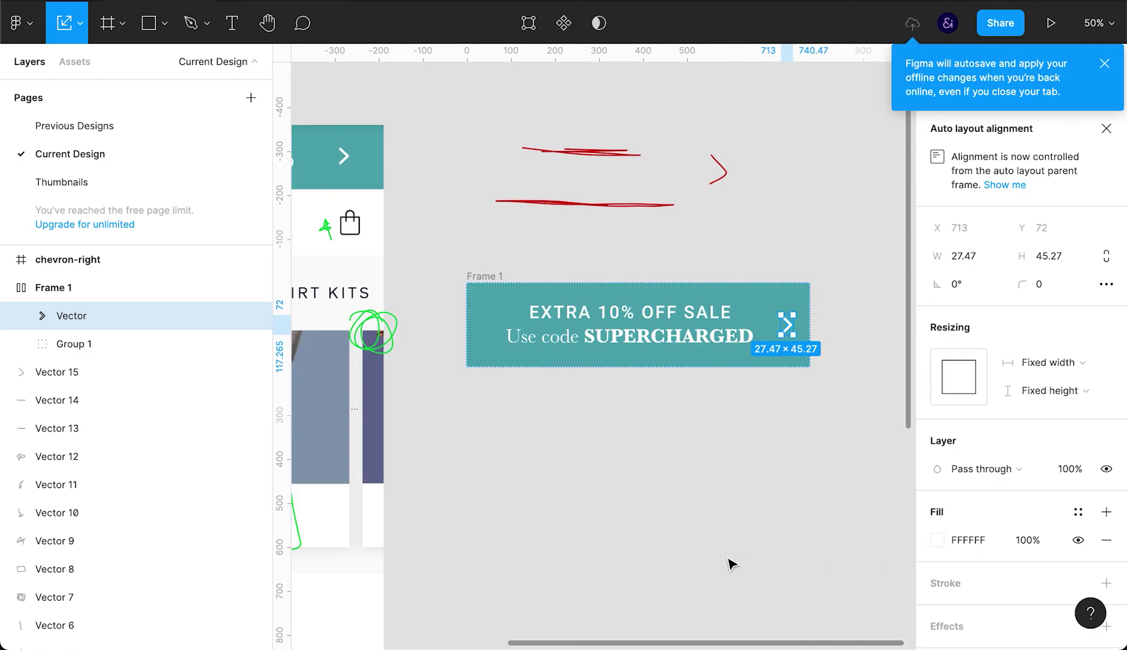
{"action": "left_click", "coordinate": [728, 557]}
{"action": "left_click", "coordinate": [781, 324]}
{"action": "left_click", "coordinate": [739, 368]}
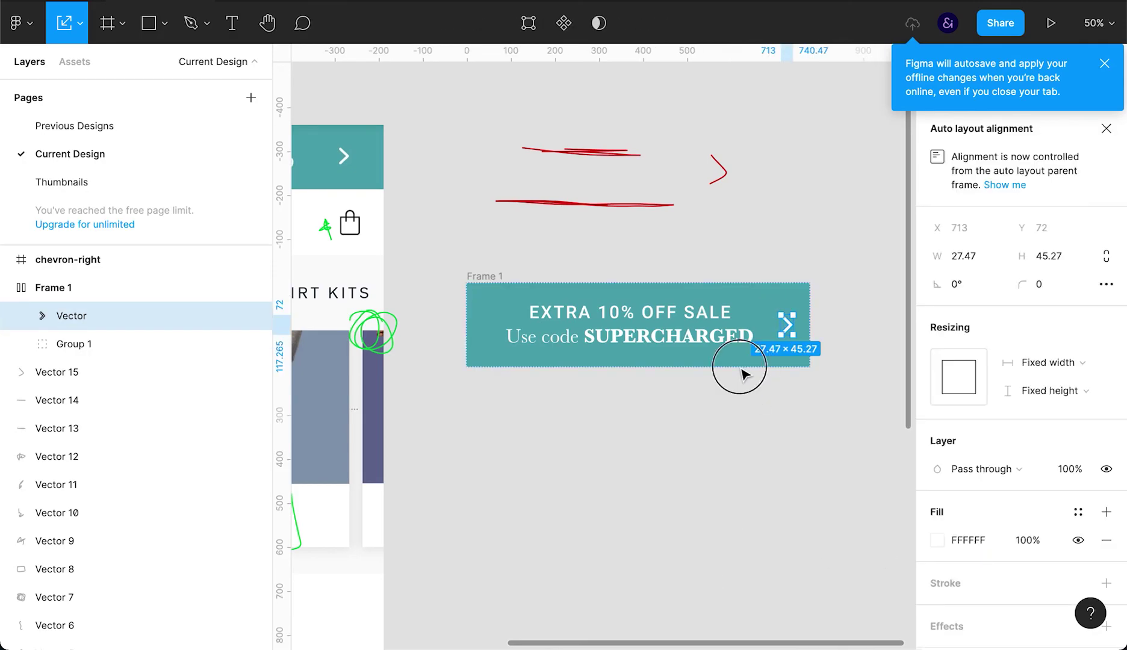
Set the banner frame's height to hug its contents.
{"action": "left_click", "coordinate": [79, 293]}
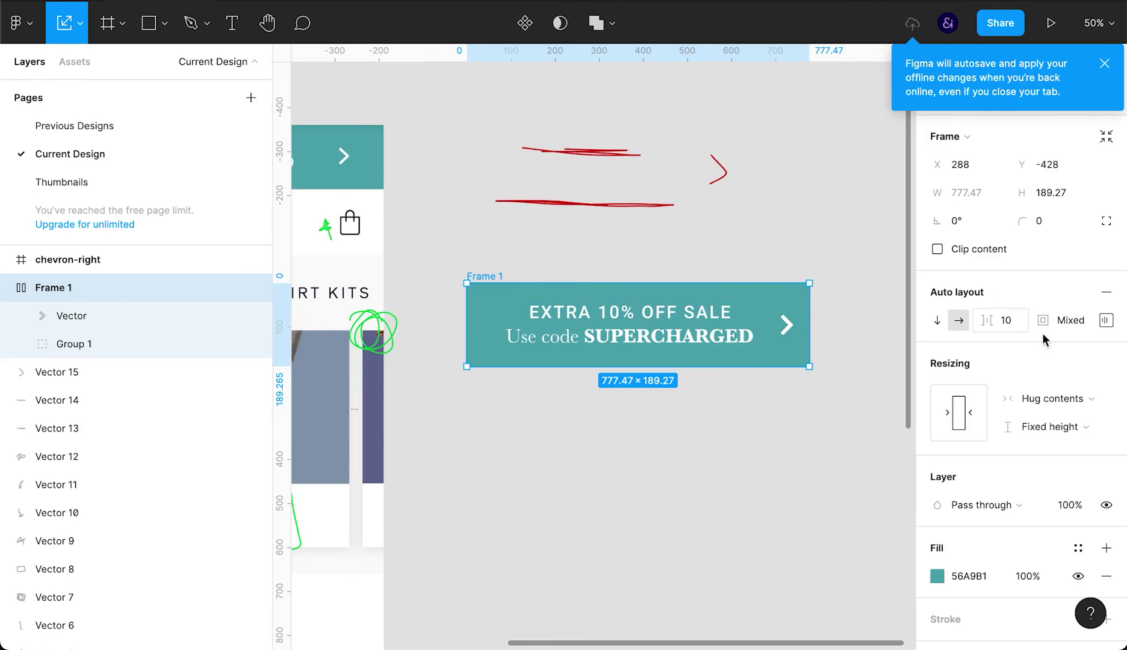
{"action": "left_click", "coordinate": [1105, 321]}
{"action": "left_click", "coordinate": [824, 380]}
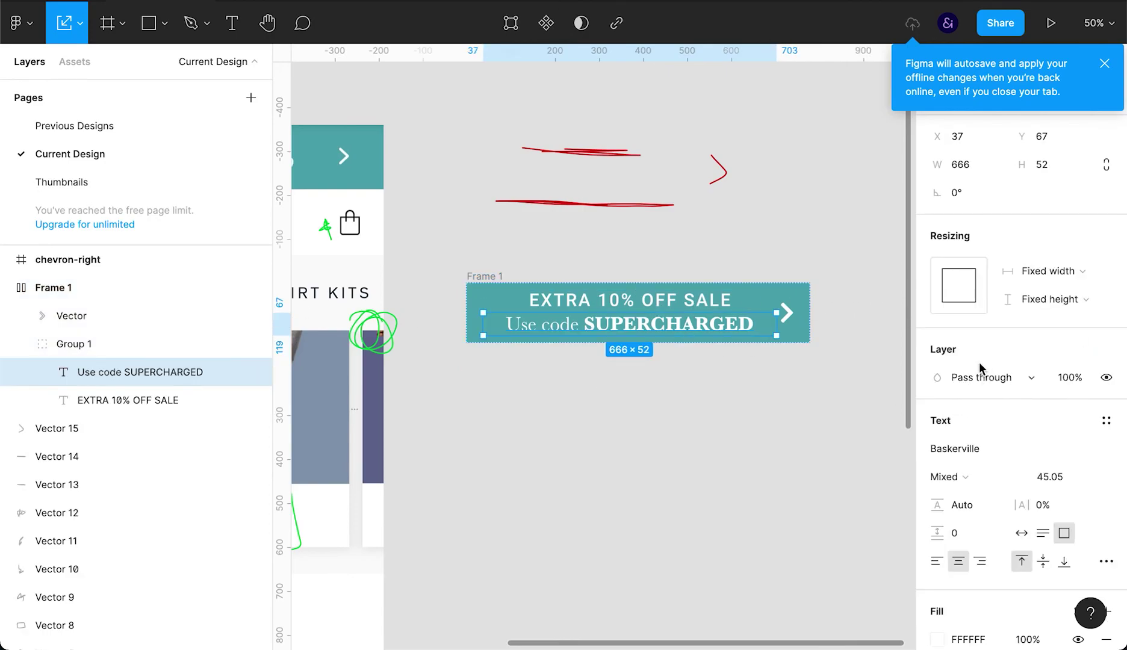
Turn the group with the two banner text lines into an auto layout frame and align it top centre.
{"action": "left_click", "coordinate": [75, 355]}
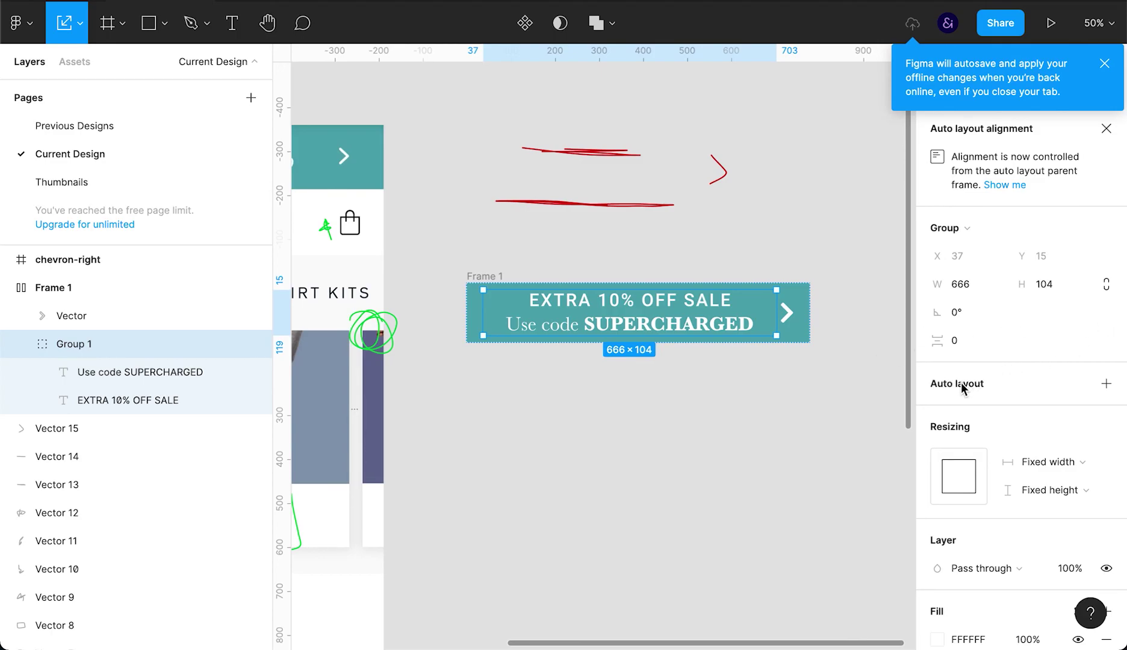
{"action": "key", "text": "shift+a"}
{"action": "left_click", "coordinate": [1107, 412]}
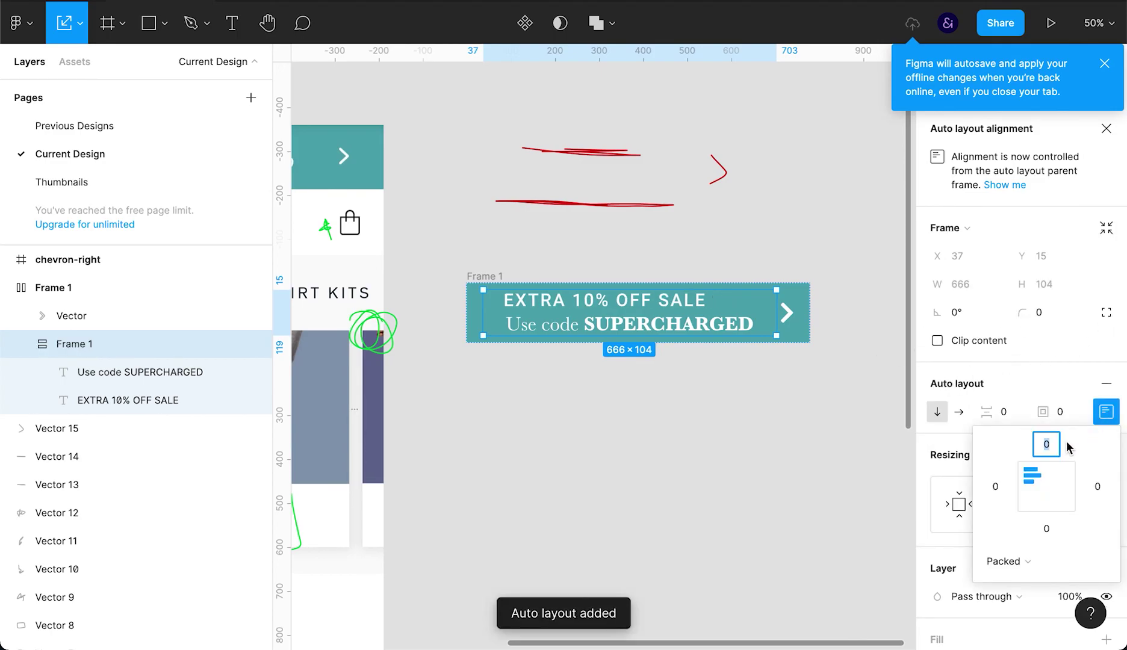
{"action": "left_click", "coordinate": [1046, 476]}
{"action": "left_click", "coordinate": [807, 413]}
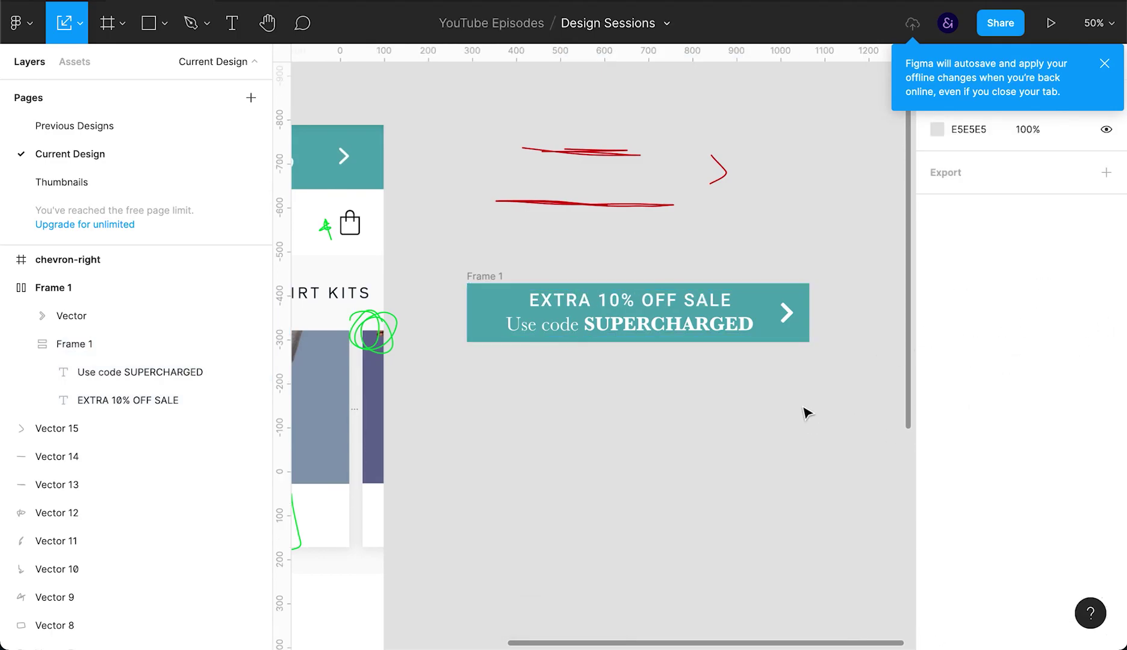
Scale the whole banner frame up proportionally to about 813 × 140.
{"action": "key", "text": "ctrl+backslash"}
{"action": "scroll", "coordinate": [807, 413], "scroll_direction": "left", "scroll_amount": 5}
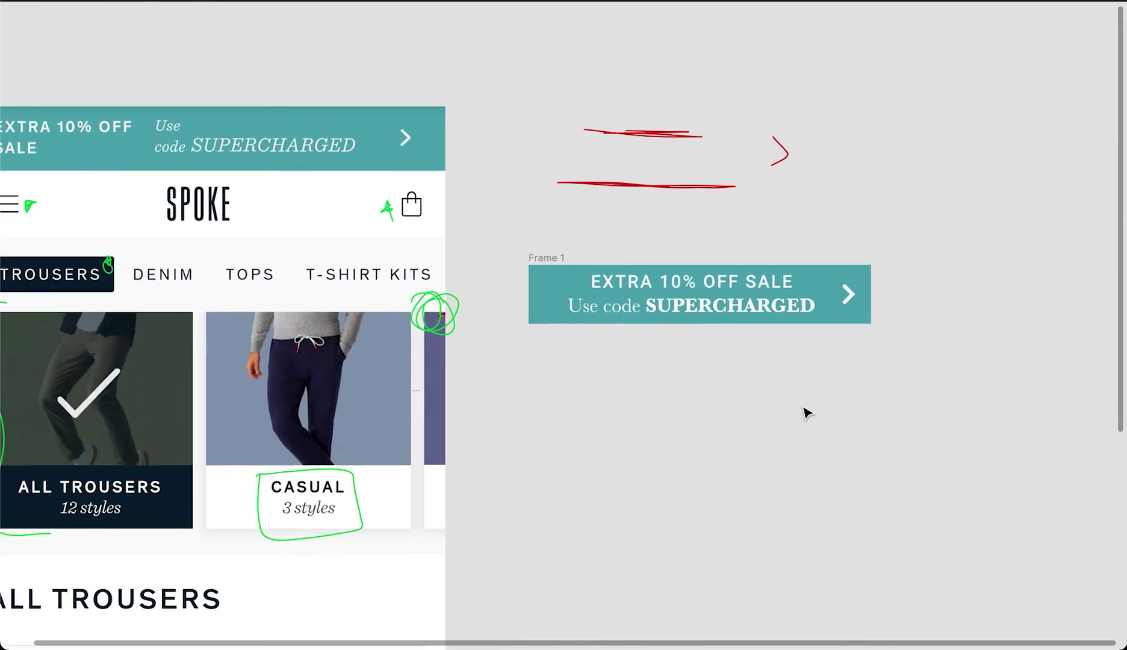
{"action": "scroll", "coordinate": [807, 413], "scroll_direction": "up", "scroll_amount": 2}
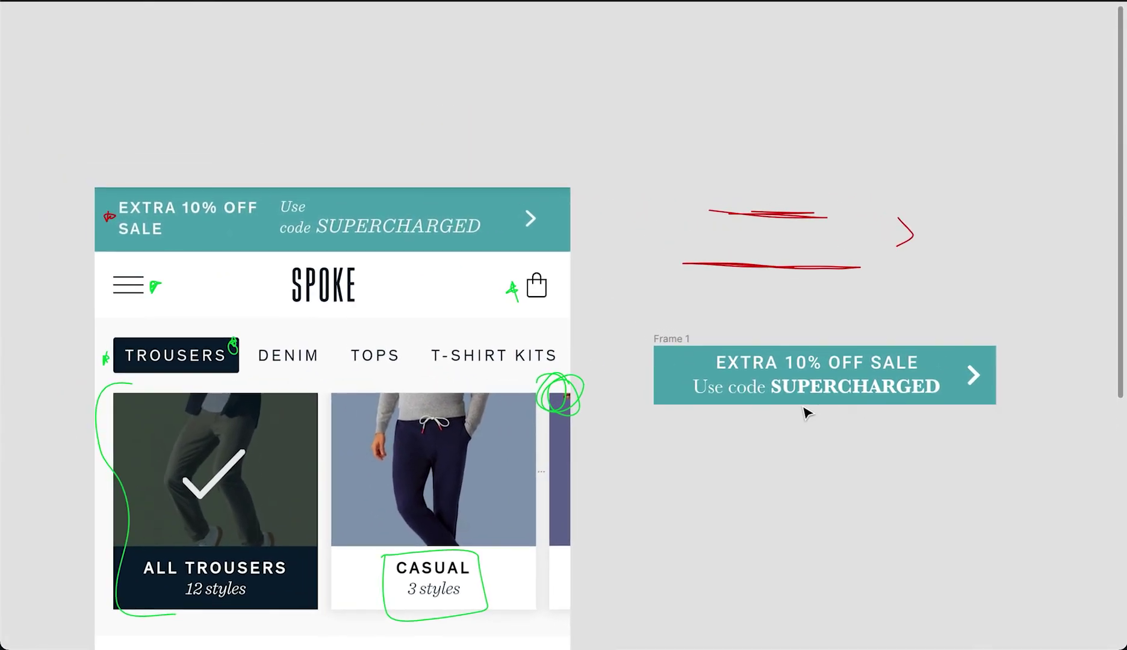
{"action": "left_click", "coordinate": [660, 348]}
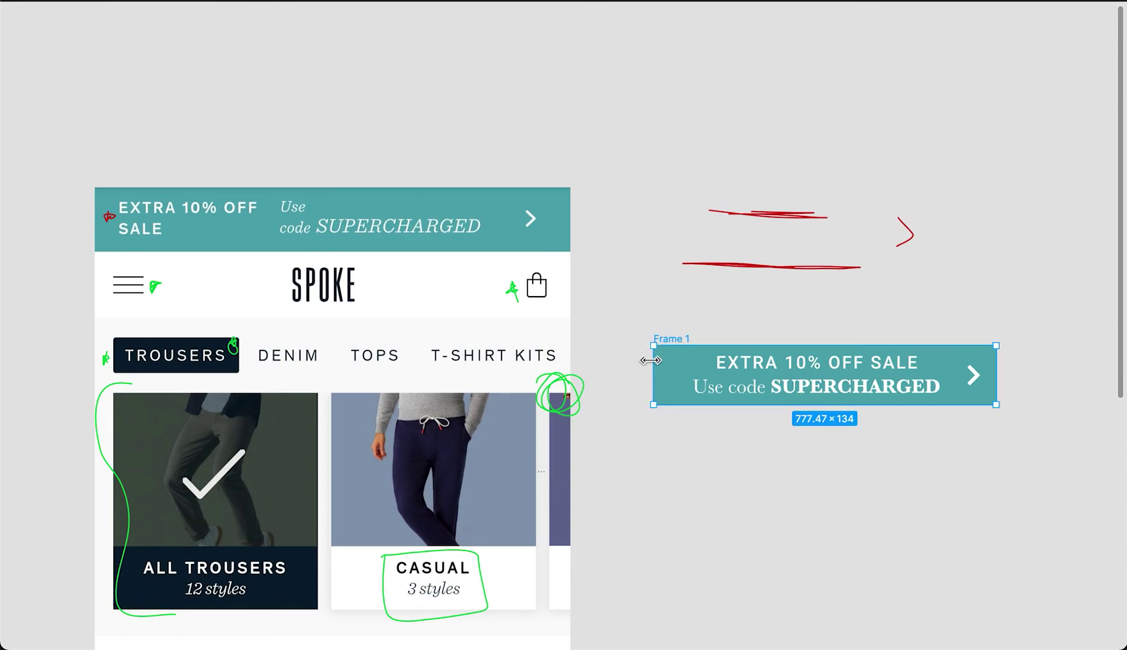
{"action": "left_click_drag", "start_coordinate": [644, 362], "coordinate": [638, 362]}
{"action": "key", "text": "ctrl+backslash"}
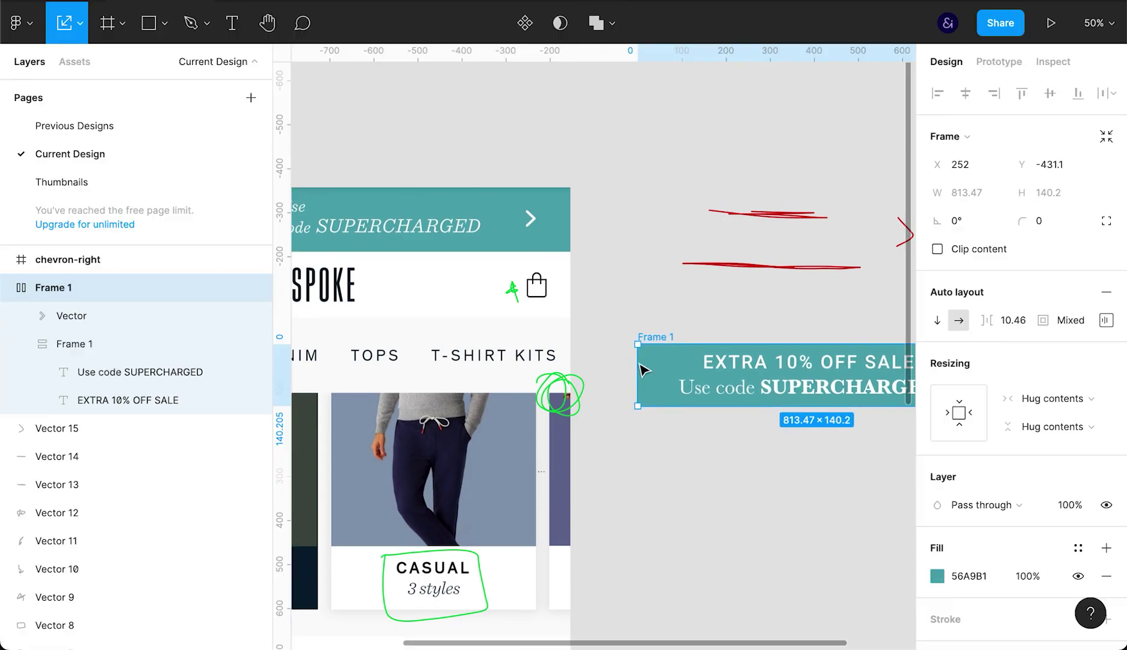
{"action": "key", "text": "ctrl+backslash"}
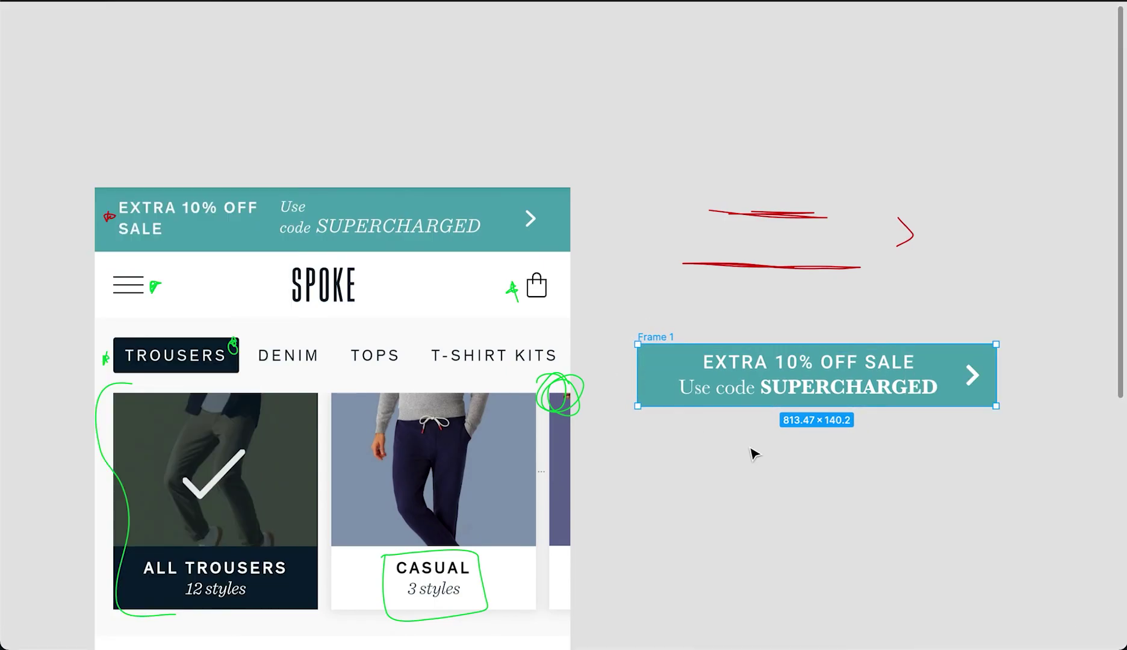
Scale the "Use code SUPERCHARGED" line down to about 557 × 44.
{"action": "left_click", "coordinate": [800, 433]}
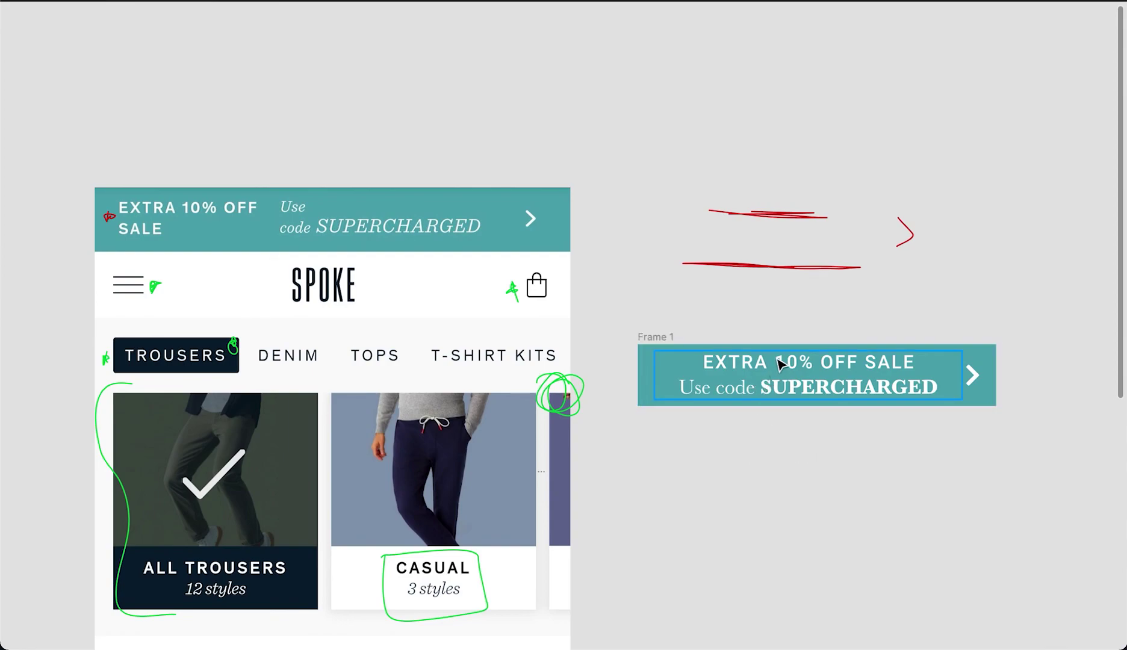
{"action": "double_click", "coordinate": [772, 391]}
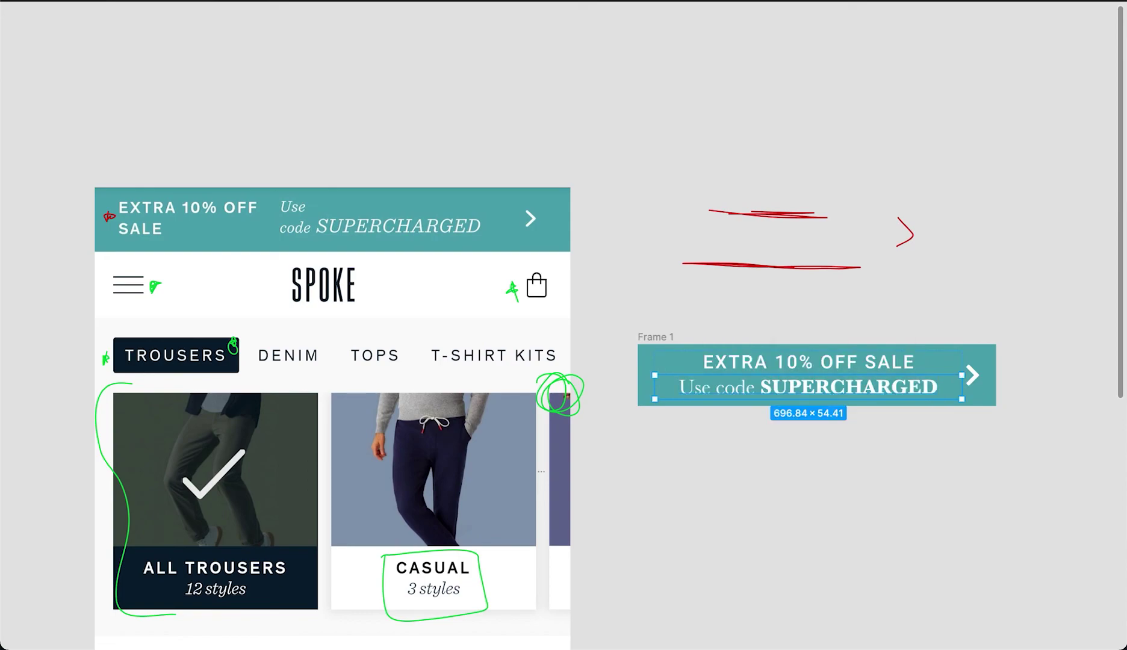
{"action": "left_click_drag", "start_coordinate": [964, 376], "coordinate": [904, 396]}
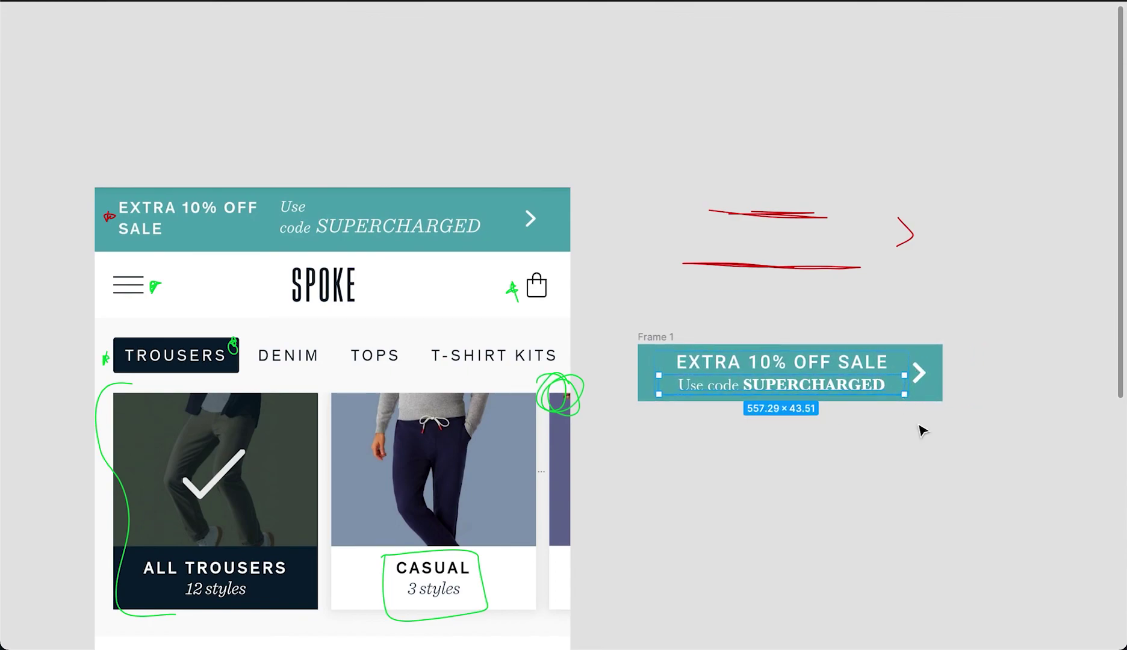
{"action": "left_click", "coordinate": [944, 459]}
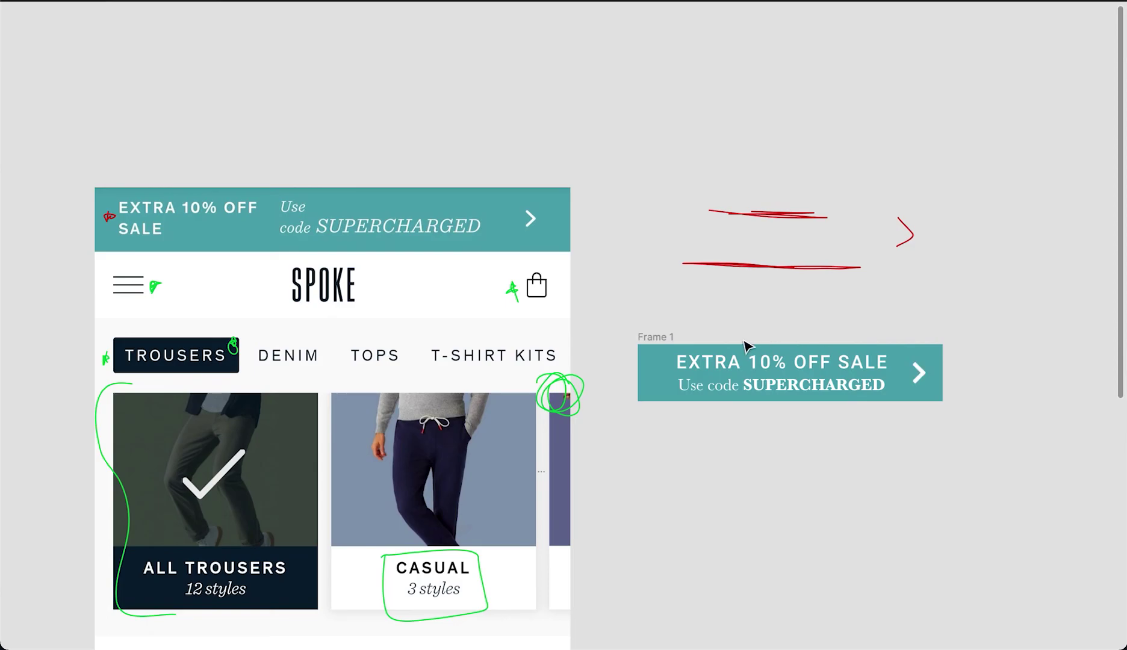
Widen the banner frame to 784 and centre its auto layout contents, keeping the Packed spacing.
{"action": "left_click", "coordinate": [667, 341]}
{"action": "left_click_drag", "start_coordinate": [944, 365], "coordinate": [984, 363]}
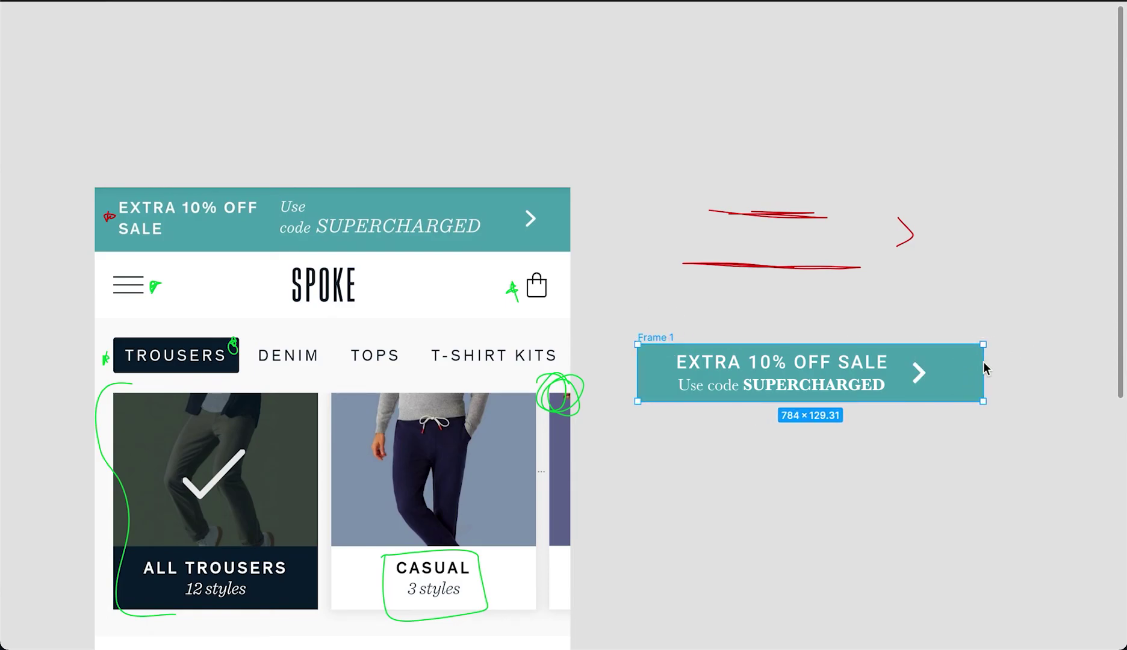
{"action": "key", "text": "ctrl+backslash"}
{"action": "left_click", "coordinate": [1106, 319]}
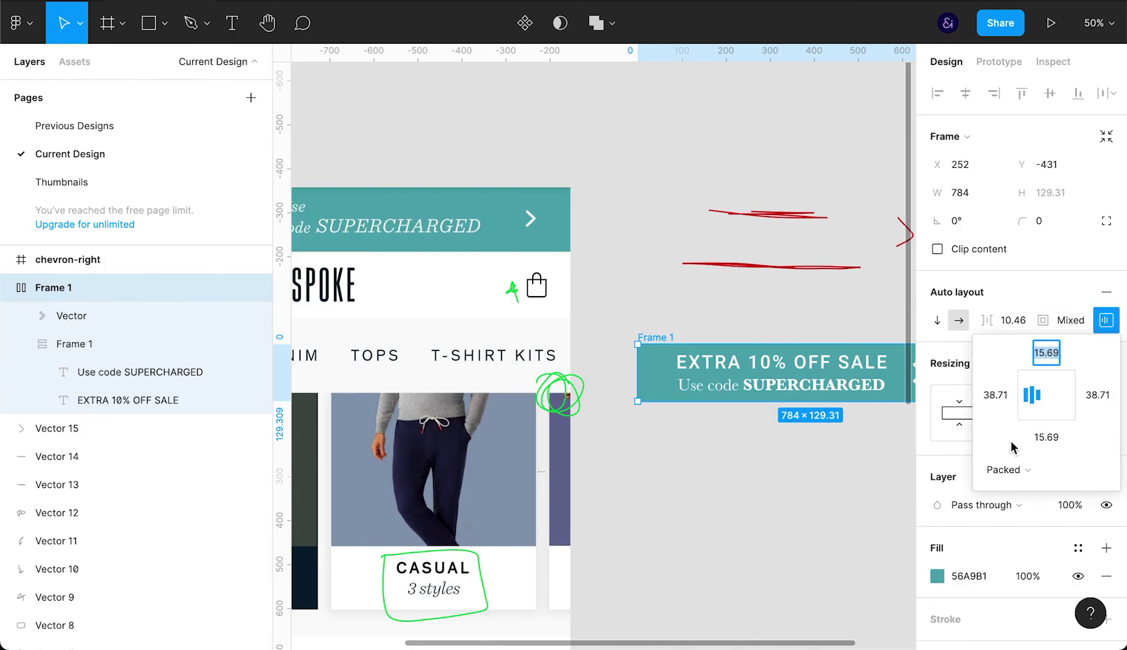
{"action": "left_click", "coordinate": [1016, 466]}
{"action": "left_click", "coordinate": [1017, 491]}
{"action": "left_click", "coordinate": [1019, 471]}
{"action": "left_click", "coordinate": [1012, 447]}
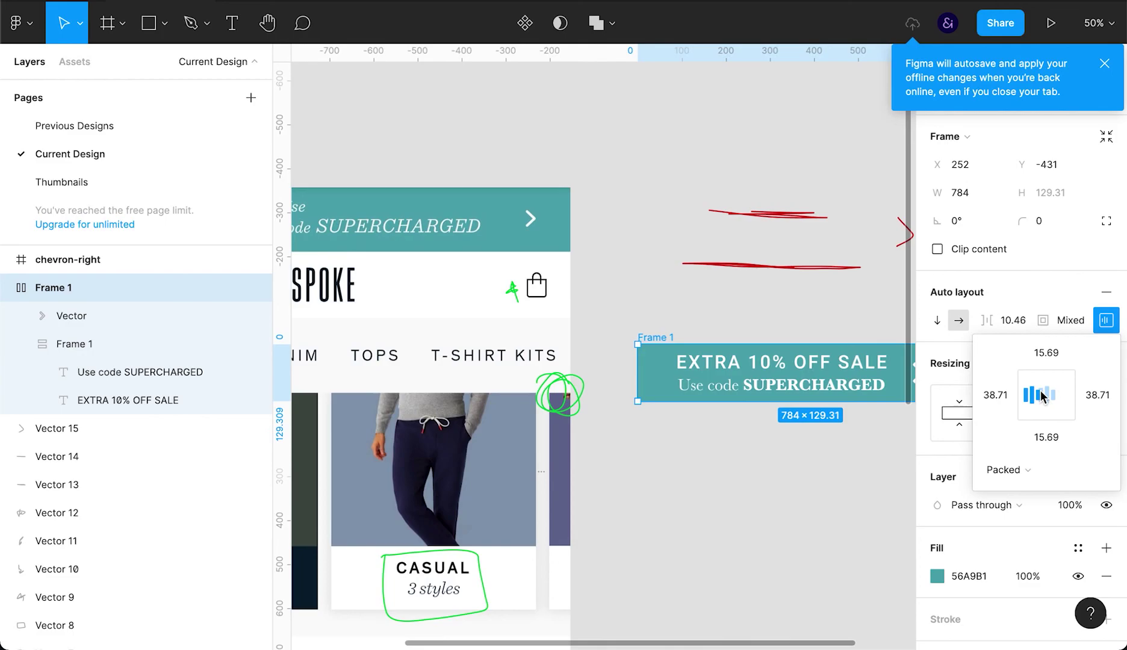
{"action": "left_click", "coordinate": [1047, 395]}
{"action": "left_click", "coordinate": [727, 503]}
{"action": "key", "text": "ctrl+backslash"}
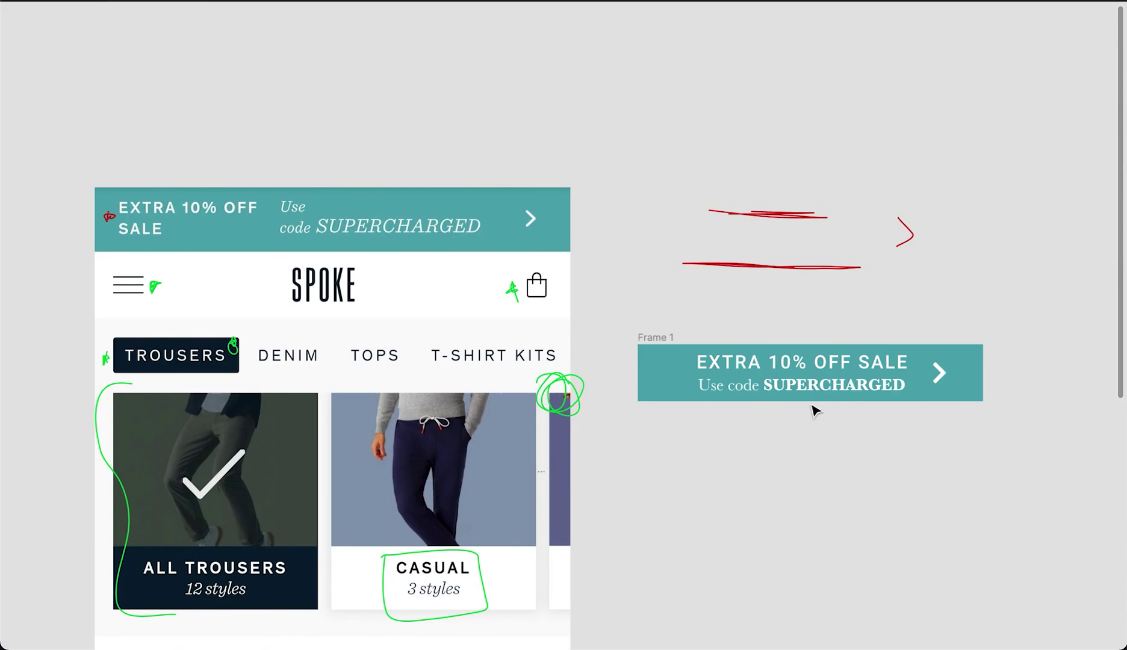
Compare the mocked-up sale banner with the original trousers page header and fit the whole canvas in view.
{"action": "scroll", "coordinate": [796, 370], "scroll_direction": "down", "scroll_amount": 5}
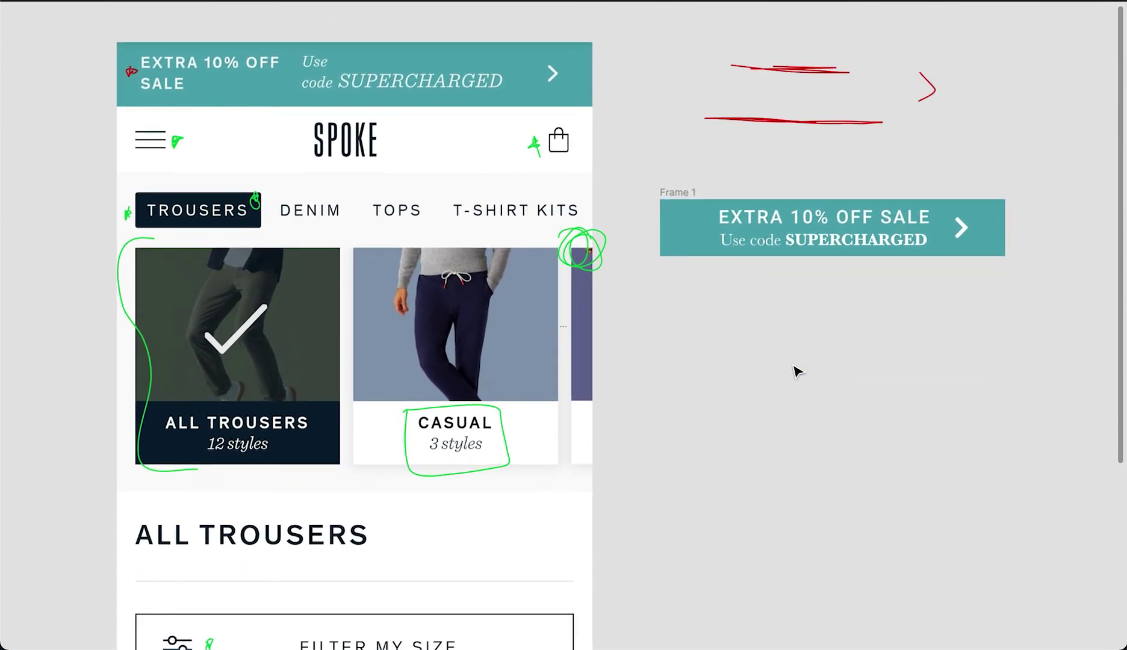
{"action": "scroll", "coordinate": [796, 370], "scroll_direction": "down", "scroll_amount": 1}
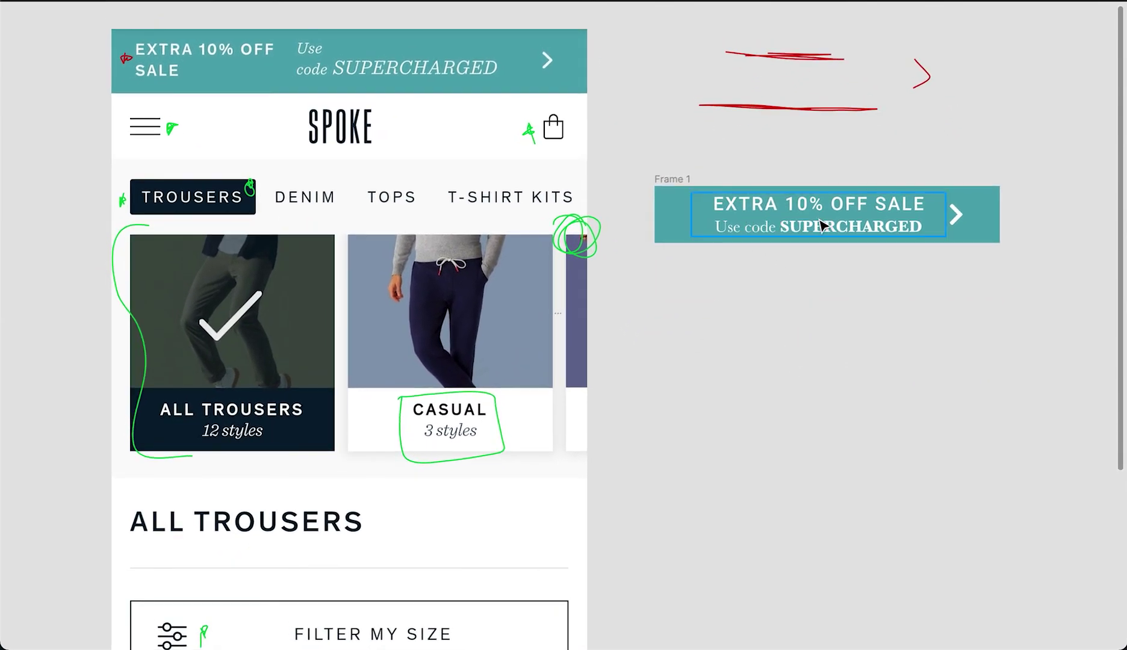
{"action": "scroll", "coordinate": [801, 287], "scroll_direction": "left", "scroll_amount": 5}
{"action": "scroll", "coordinate": [801, 288], "scroll_direction": "down", "scroll_amount": 1}
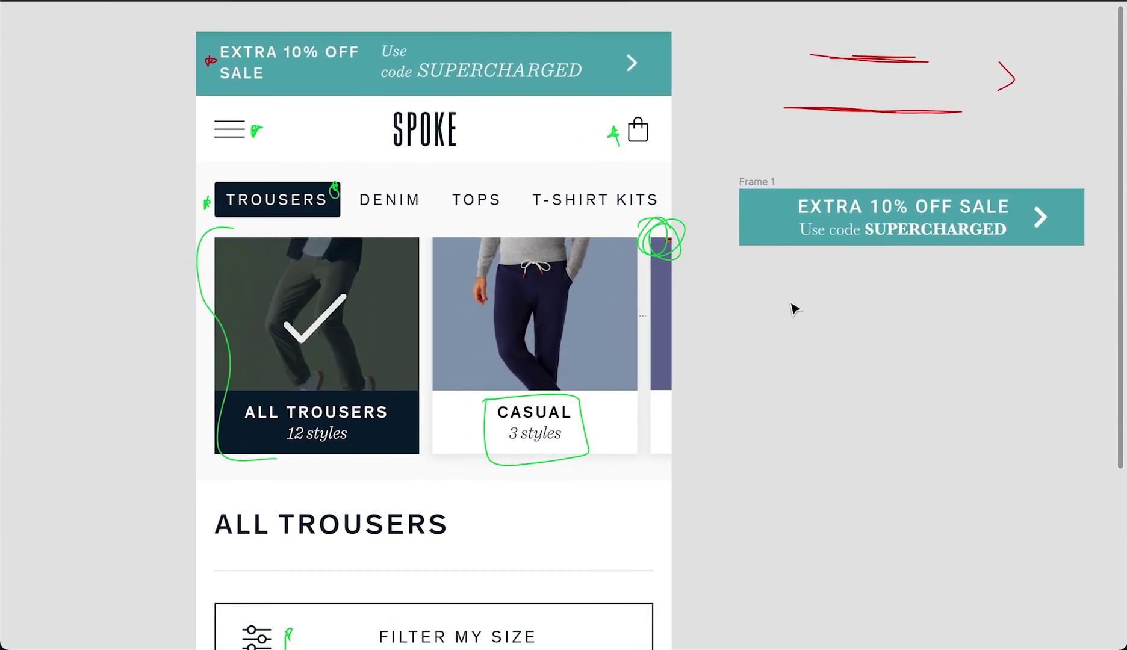
{"action": "scroll", "coordinate": [795, 308], "scroll_direction": "up", "scroll_amount": 1}
{"action": "scroll", "coordinate": [795, 308], "scroll_direction": "left", "scroll_amount": 1}
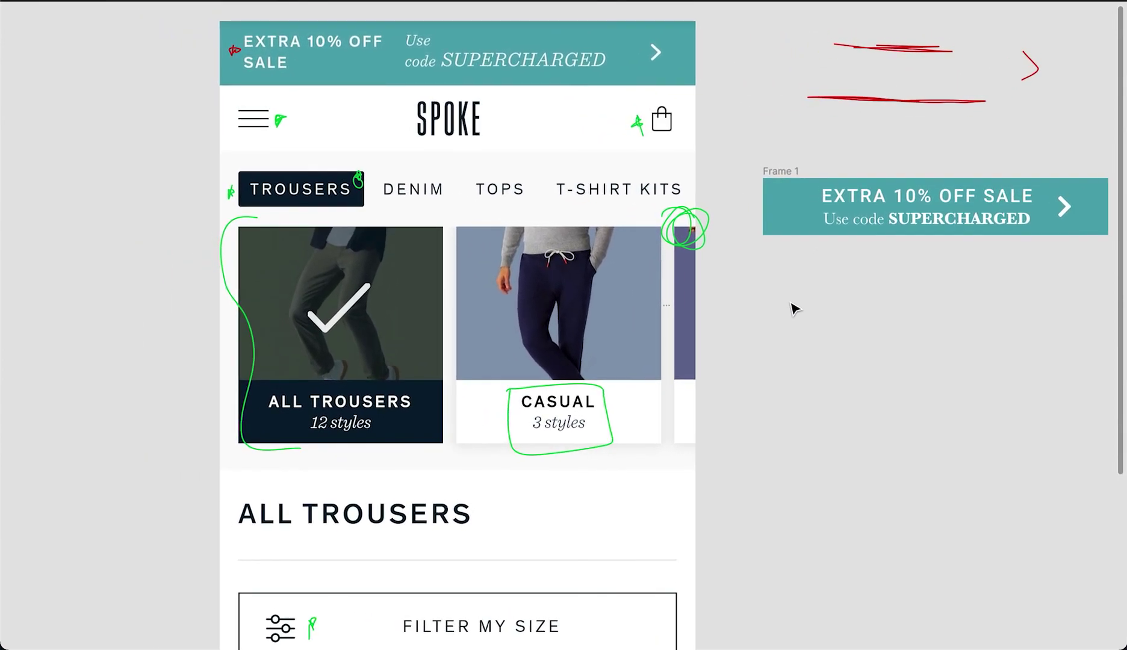
{"action": "scroll", "coordinate": [795, 308], "scroll_direction": "down", "scroll_amount": 5}
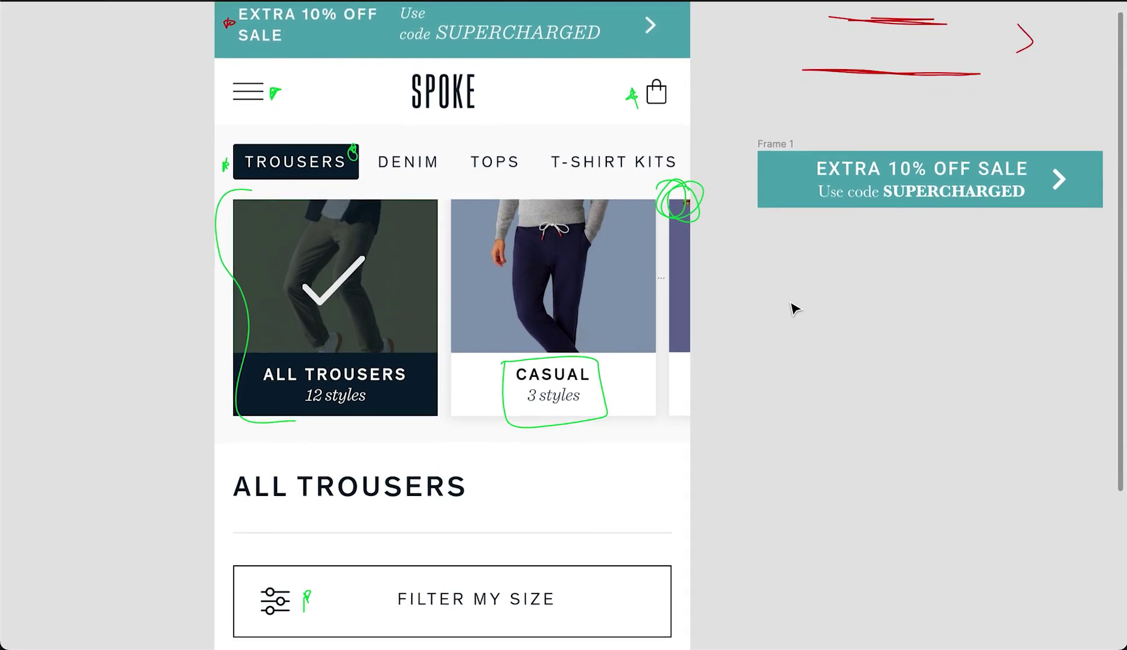
{"action": "key", "text": "shift+1"}
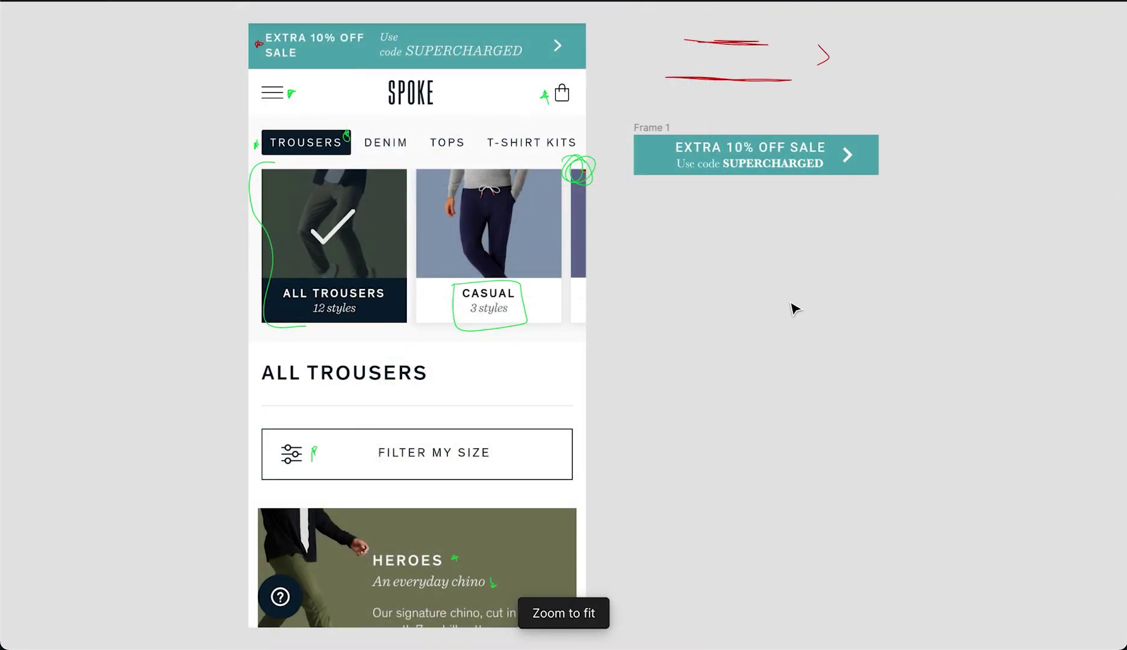